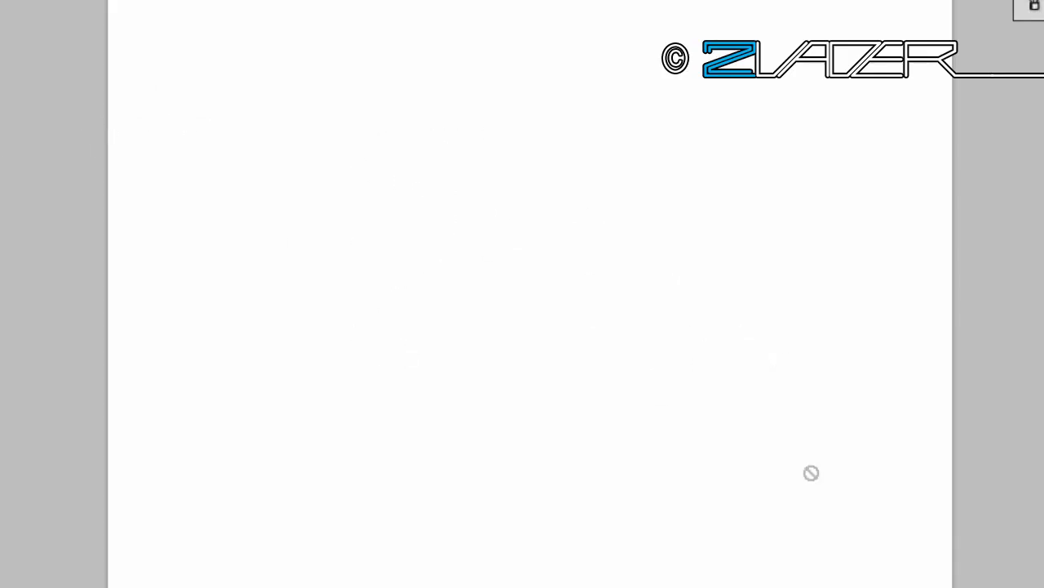
Sketch the blue oval head with a vertical centre line and two horizontal guide lines
left_click_drag(392, 431, 648, 172)
mouse_move(380, 175)
left_mouse_down()
mouse_move(615, 137)
mouse_move(641, 441)
left_mouse_up()
left_click_drag(376, 147, 400, 489)
mouse_move(464, 536)
left_mouse_down()
mouse_move(629, 480)
mouse_move(650, 164)
mouse_move(422, 128)
mouse_move(461, 535)
left_mouse_up()
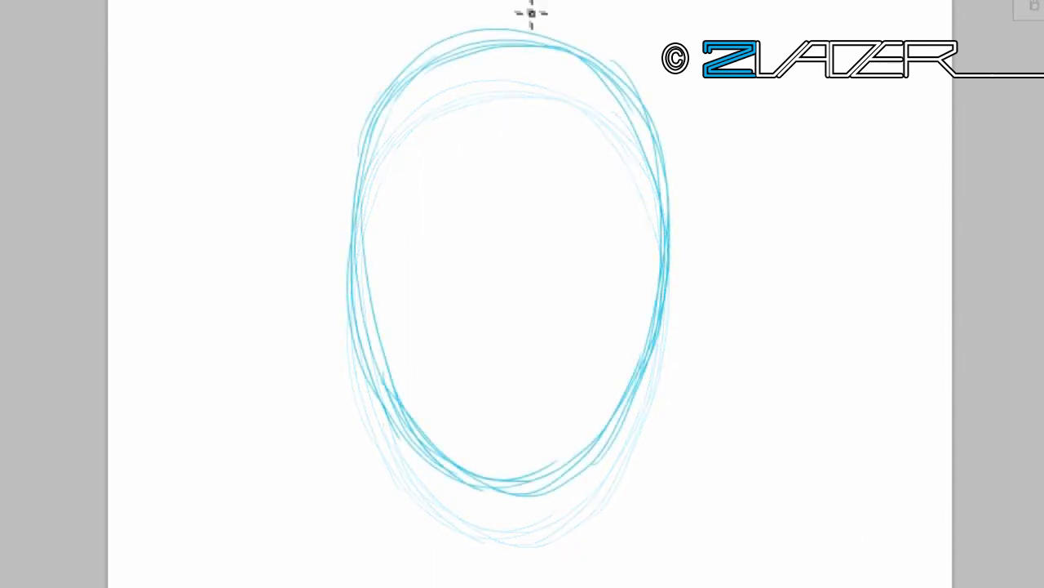
left_click_drag(521, 7, 516, 583)
left_click_drag(205, 259, 806, 259)
left_click_drag(213, 322, 864, 322)
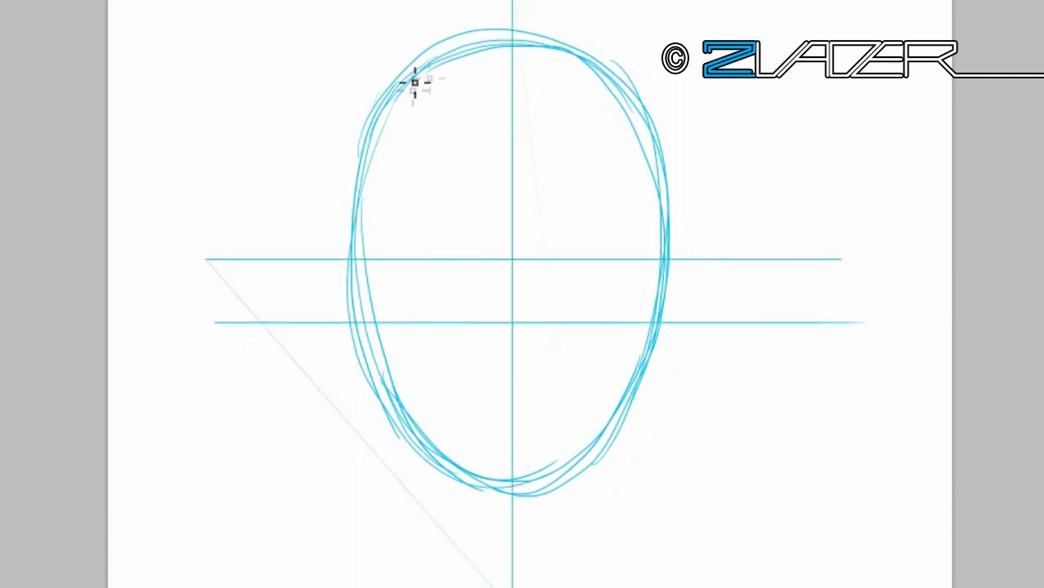
Strengthen the head sides and jaw, add the right ear, and stretch the sketch slightly taller
left_click_drag(360, 292, 398, 424)
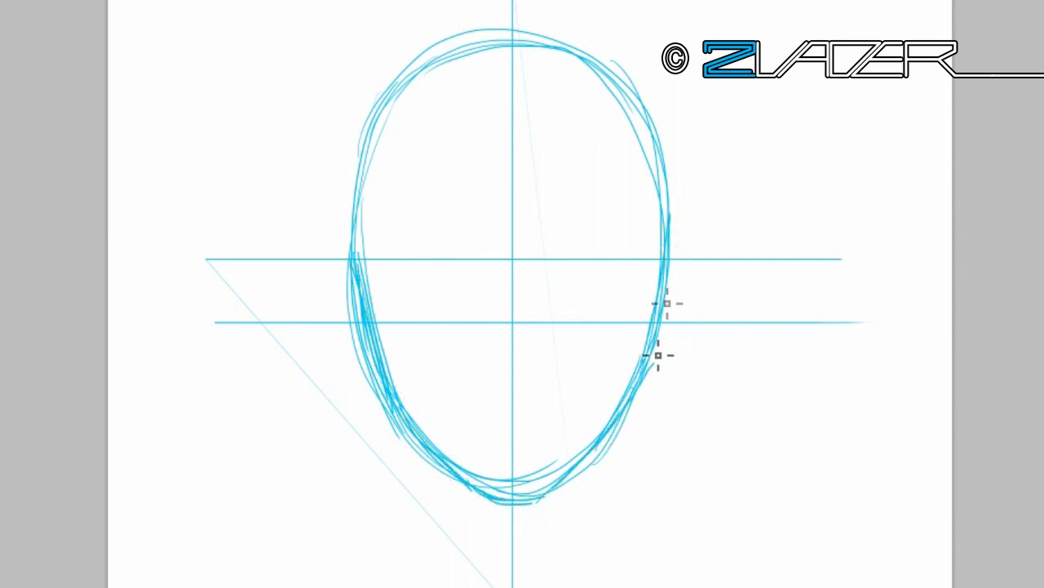
mouse_move(346, 218)
left_mouse_down()
mouse_move(490, 497)
mouse_move(649, 395)
left_mouse_up()
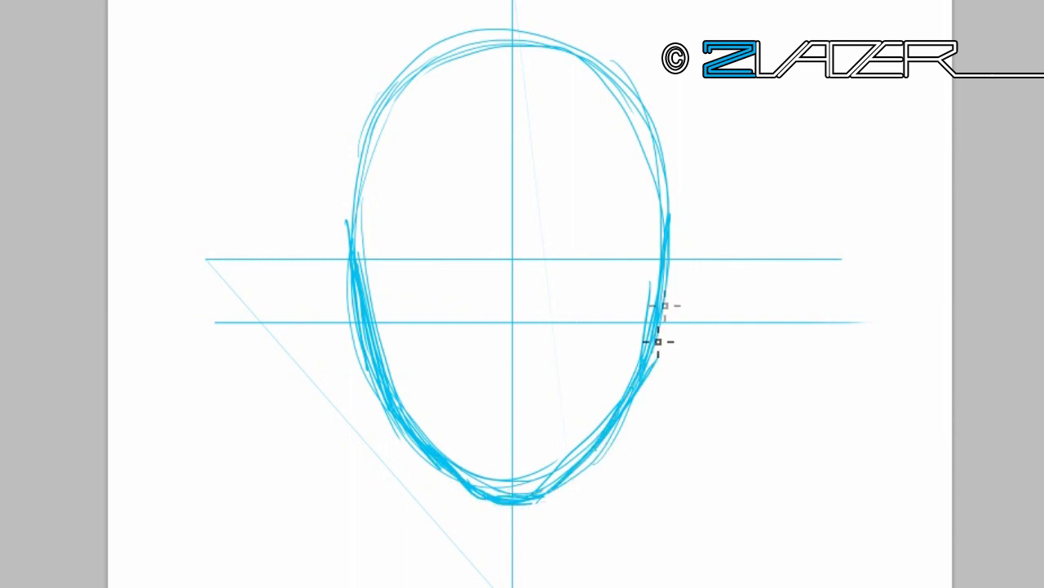
left_click_drag(668, 353, 692, 237)
left_click_drag(342, 173, 357, 279)
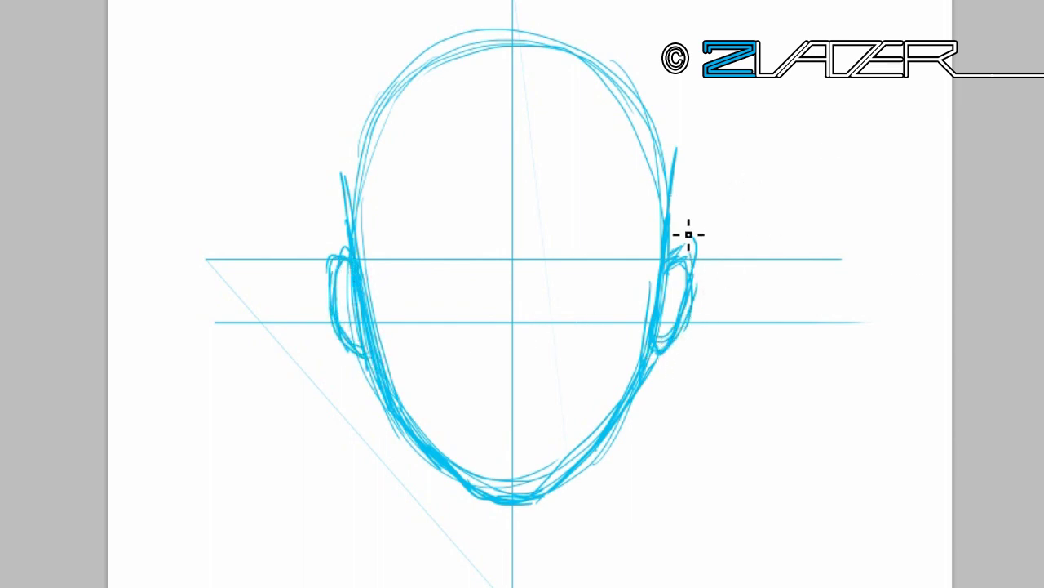
left_click_drag(512, 28, 529, 12)
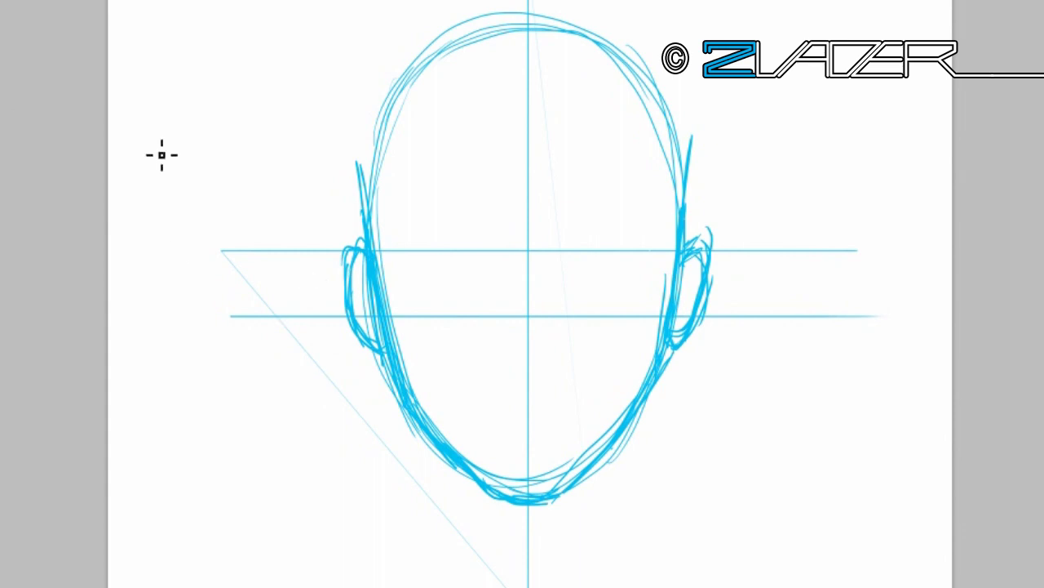
left_click_drag(261, 362, 789, 355)
Remove the stray face line, outline the right eye, and redraw the upper and lower mouth lines
key("ctrl+z")
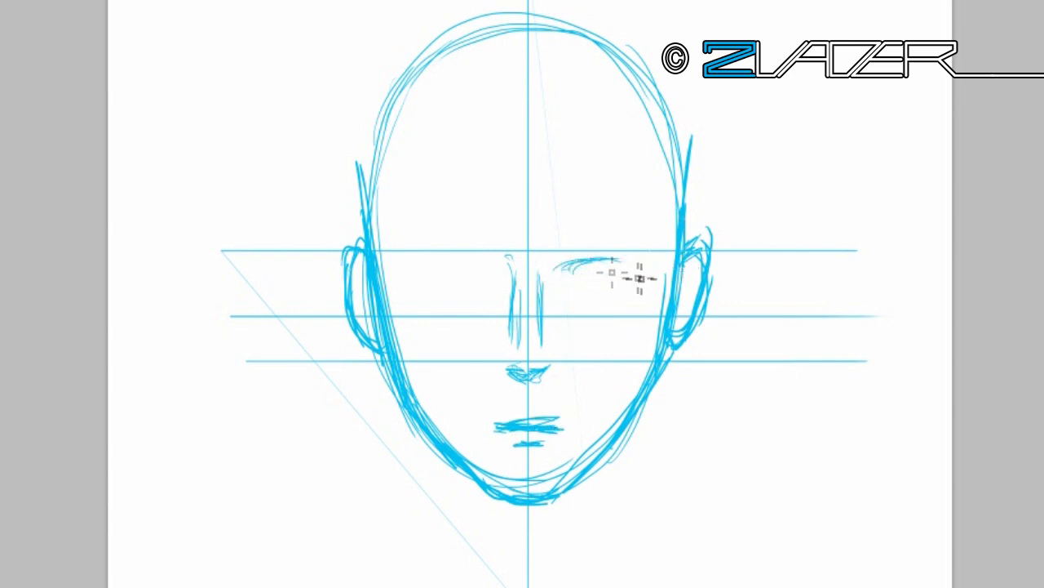
left_click_drag(633, 276, 638, 274)
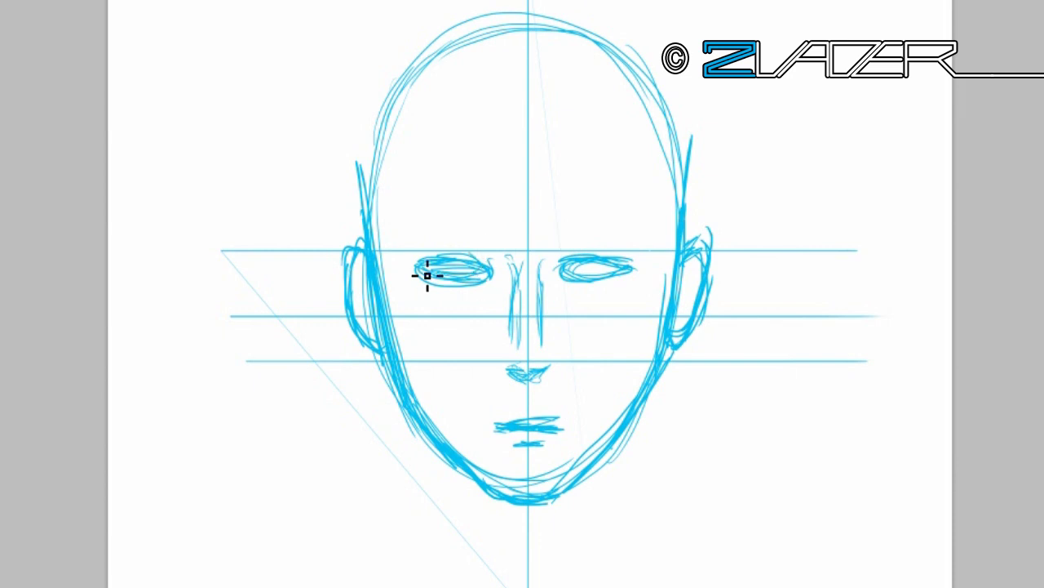
key("e")
mouse_move(559, 426)
left_mouse_down()
mouse_move(514, 431)
mouse_move(532, 445)
left_mouse_up()
key("b")
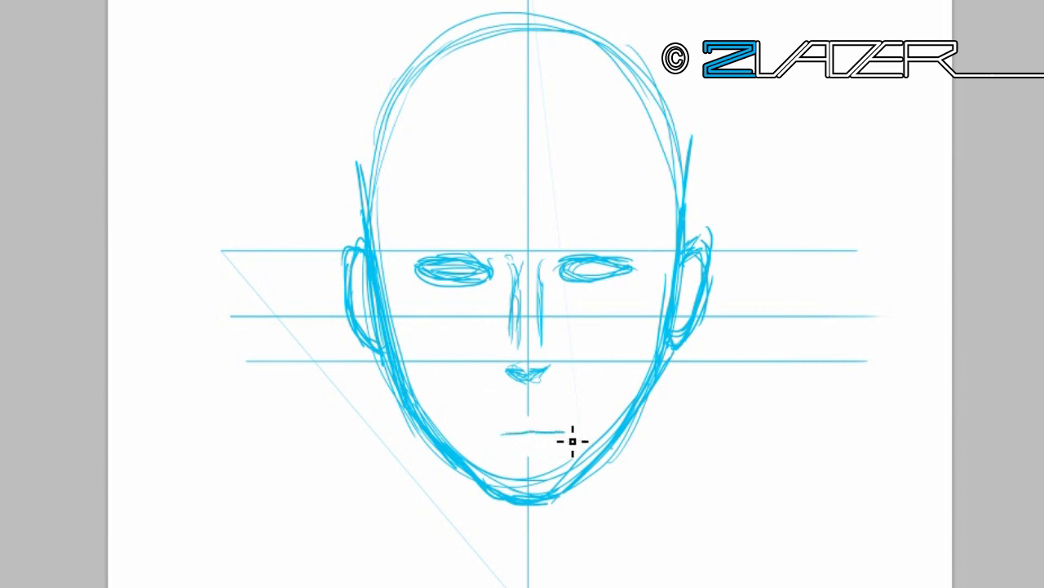
key("e")
left_click_drag(557, 440, 513, 442)
left_click_drag(568, 422, 488, 425)
left_click_drag(551, 440, 514, 442)
Lasso both eyes and reshape them to fit the eye line
key("l")
left_click_drag(499, 227, 504, 278)
left_click_drag(641, 230, 502, 225)
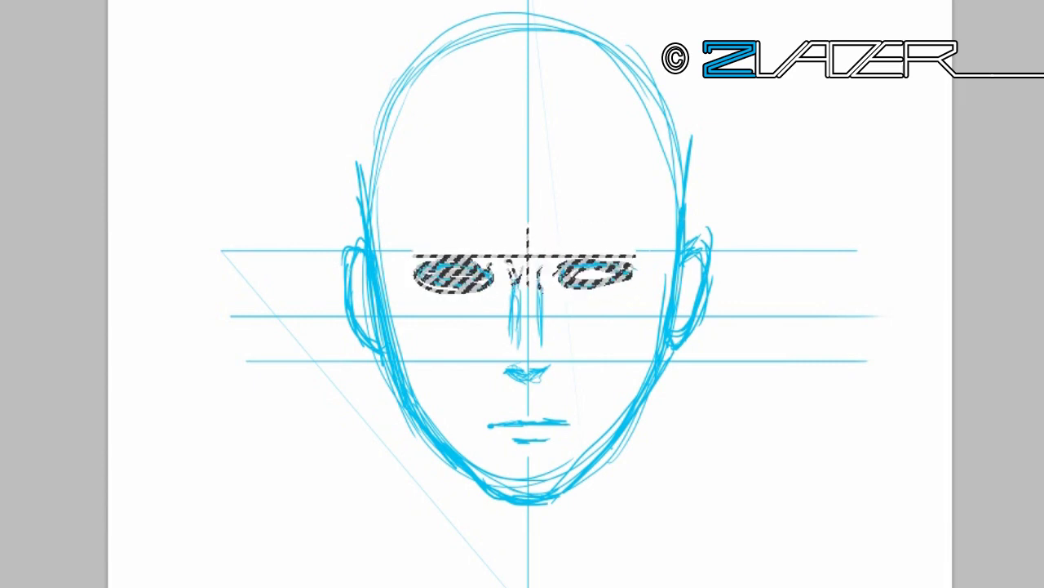
key("ctrl+d")
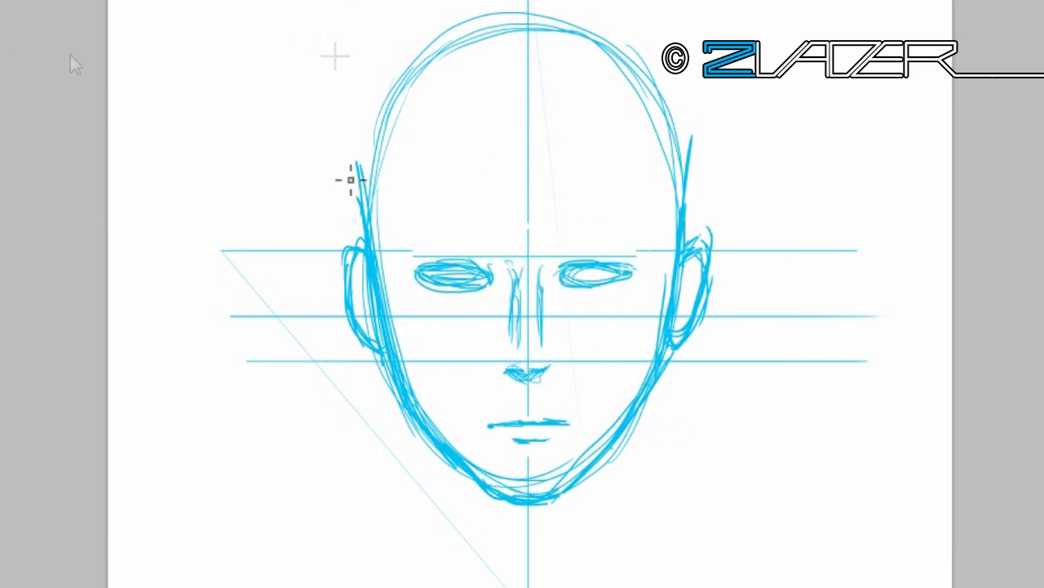
Sketch long hair strands along both cheeks and temples
left_click_drag(400, 195, 394, 261)
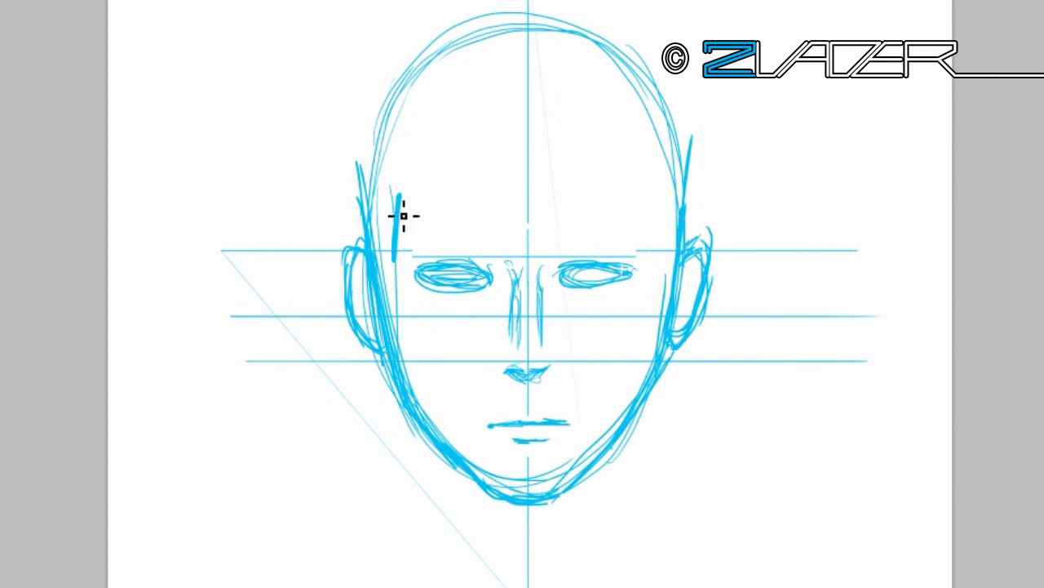
left_click_drag(395, 447, 373, 167)
left_click_drag(663, 465, 677, 189)
left_click_drag(633, 526, 669, 222)
left_click_drag(633, 545, 653, 376)
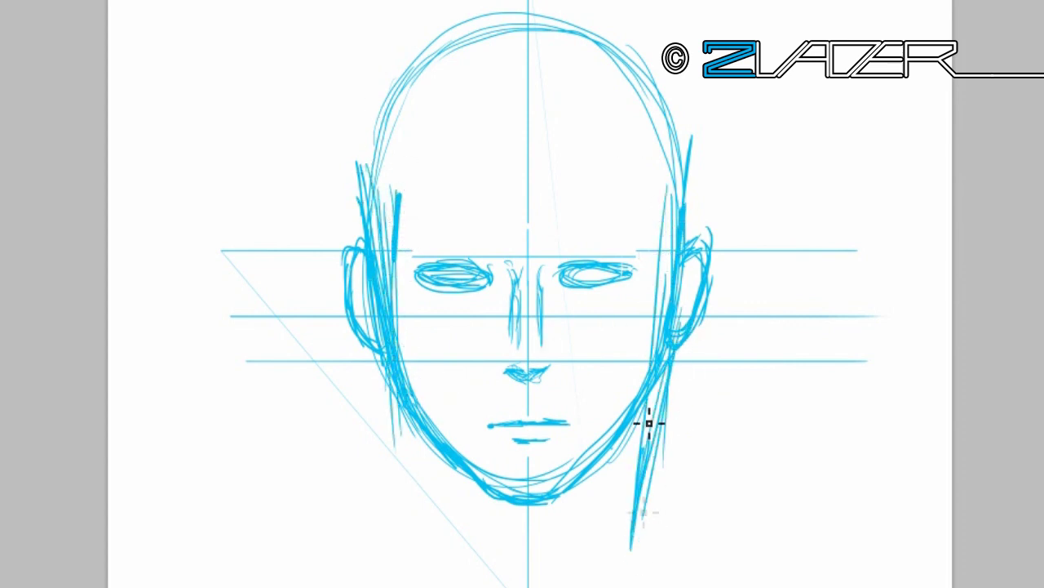
left_click_drag(636, 489, 663, 253)
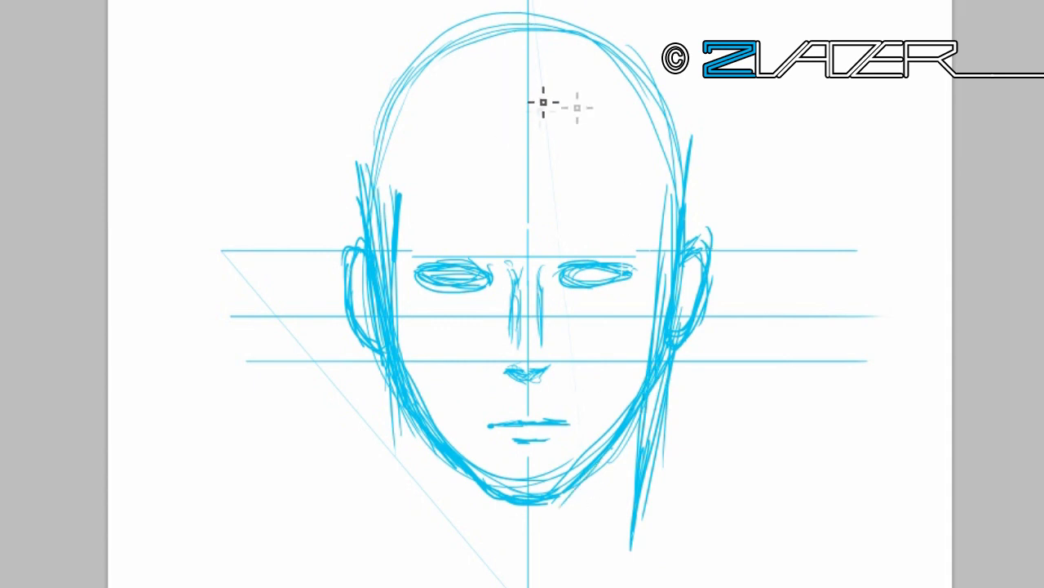
Draw hair strands falling across the forehead
mouse_move(530, 261)
left_mouse_down()
mouse_move(569, 89)
mouse_move(589, 78)
left_mouse_up()
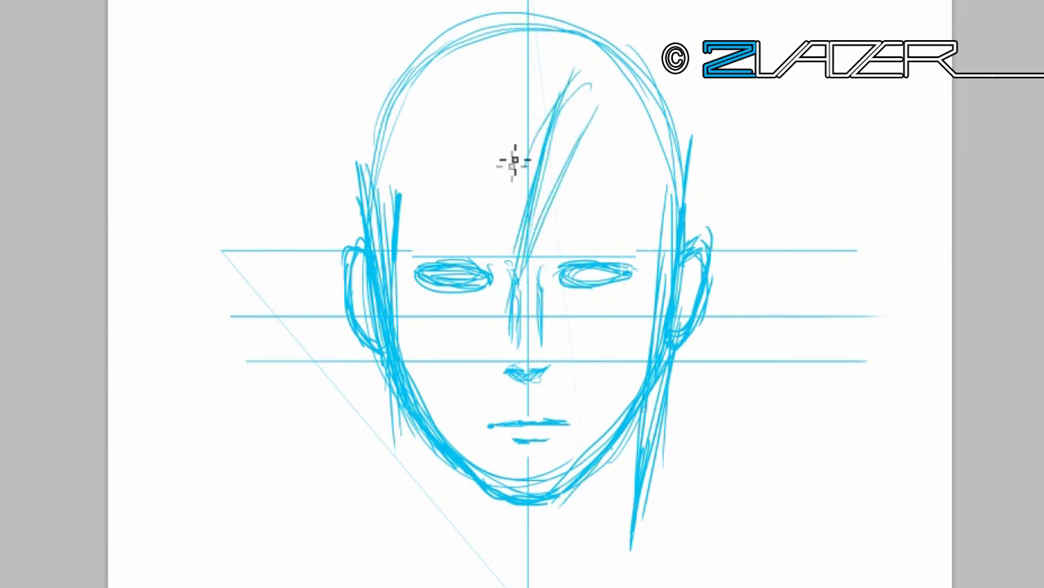
left_click_drag(457, 261, 512, 124)
left_click_drag(510, 258, 563, 85)
left_click_drag(508, 310, 584, 122)
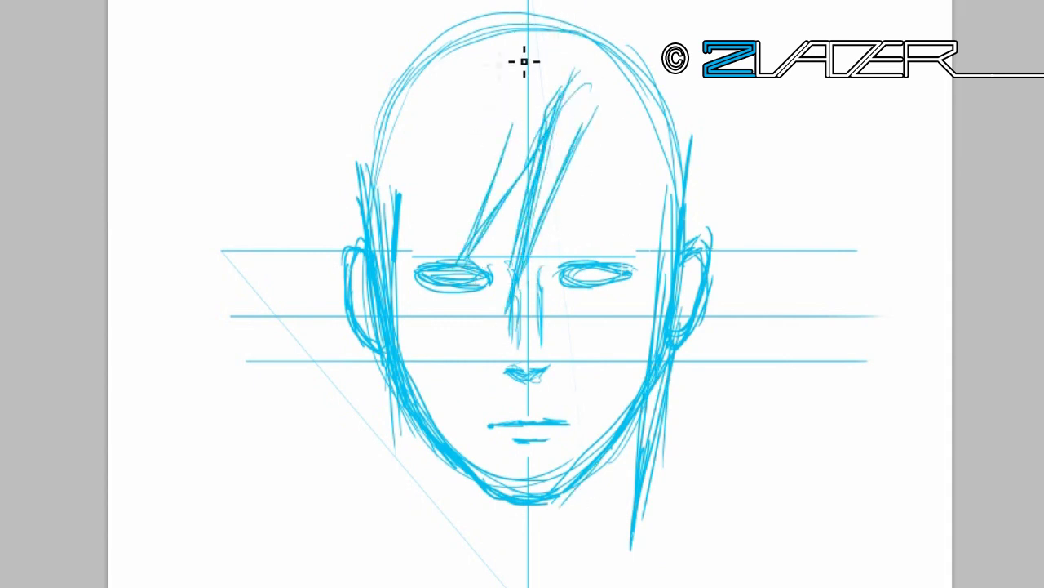
left_click_drag(506, 135, 406, 310)
left_click_drag(448, 110, 412, 323)
left_click_drag(501, 126, 480, 241)
Sweep hair strands down the left side of the face
left_click_drag(392, 135, 307, 318)
left_click_drag(412, 159, 286, 369)
left_click_drag(439, 147, 343, 293)
left_click_drag(395, 209, 287, 356)
left_click_drag(424, 152, 379, 219)
left_click_drag(420, 131, 402, 315)
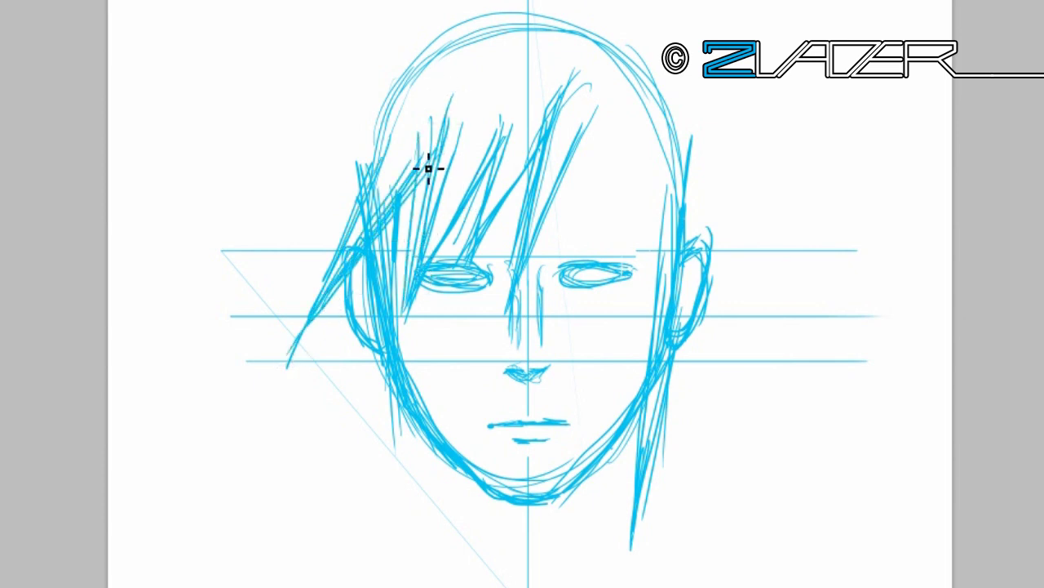
left_click_drag(378, 245, 392, 516)
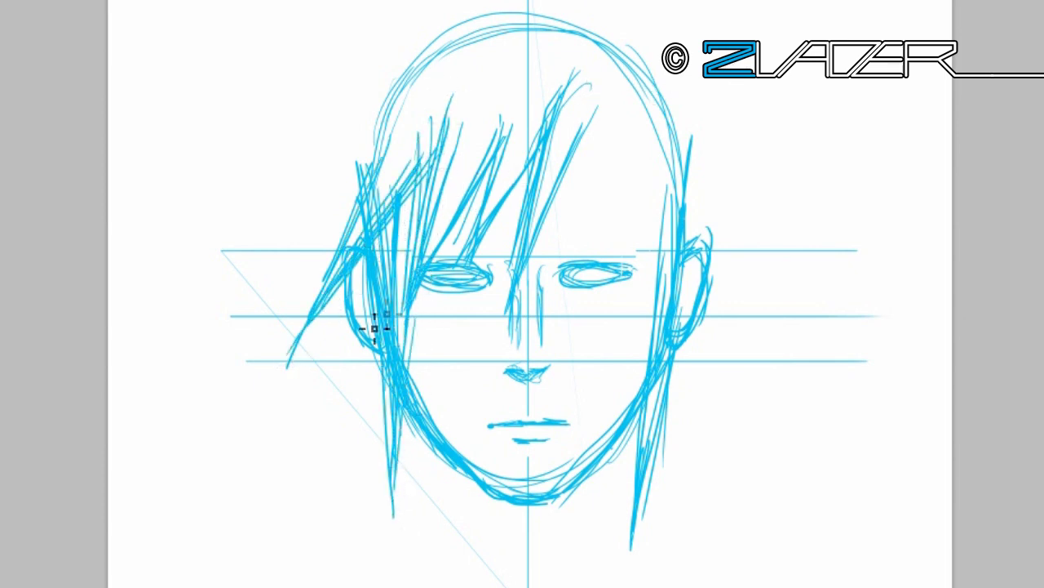
left_click_drag(349, 280, 313, 396)
left_click_drag(359, 331, 326, 390)
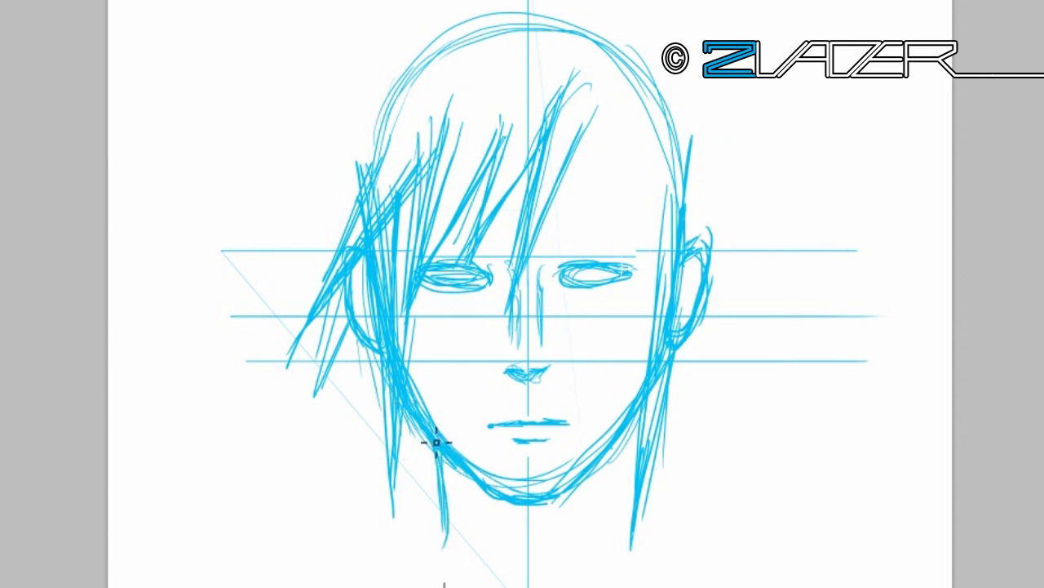
Sketch both shoulder lines, long strands down the right side, and strokes on the crown
left_click_drag(622, 555, 712, 563)
left_click_drag(457, 545, 367, 564)
left_click_drag(597, 88, 747, 367)
left_click_drag(662, 168, 718, 323)
left_click_drag(602, 145, 746, 371)
left_click_drag(481, 3, 576, 59)
Add hair strokes on the right and forehead, then tall spikes rising from the crown
scroll(490, 7, "up", 3)
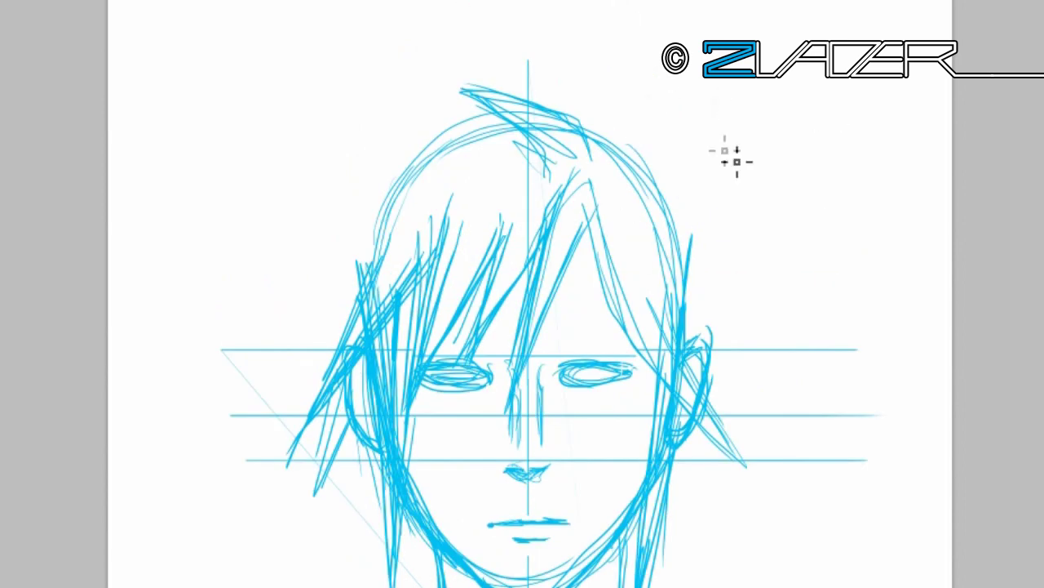
left_click_drag(622, 142, 694, 253)
left_click_drag(618, 163, 692, 269)
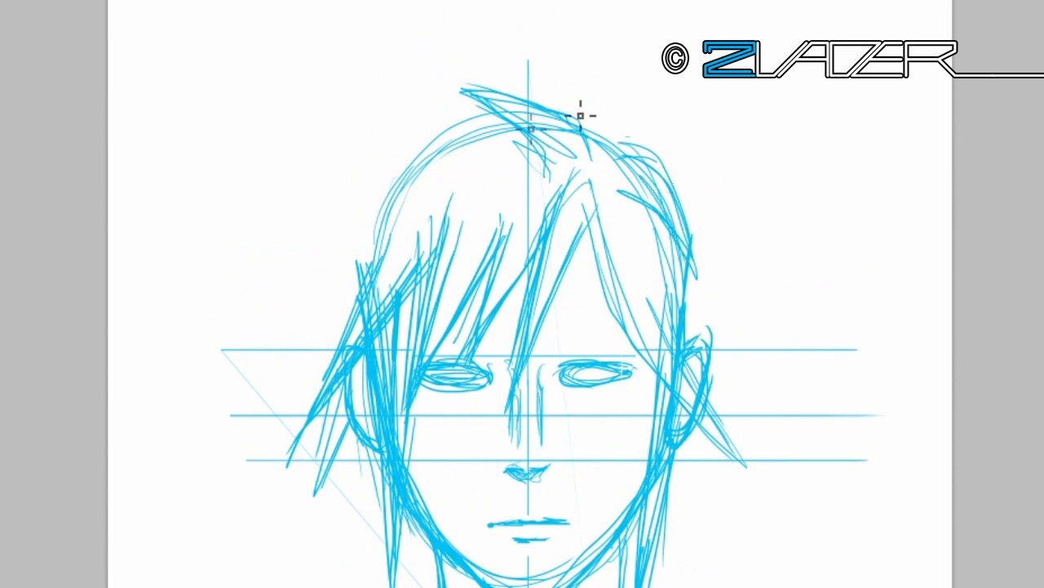
left_click_drag(558, 155, 421, 190)
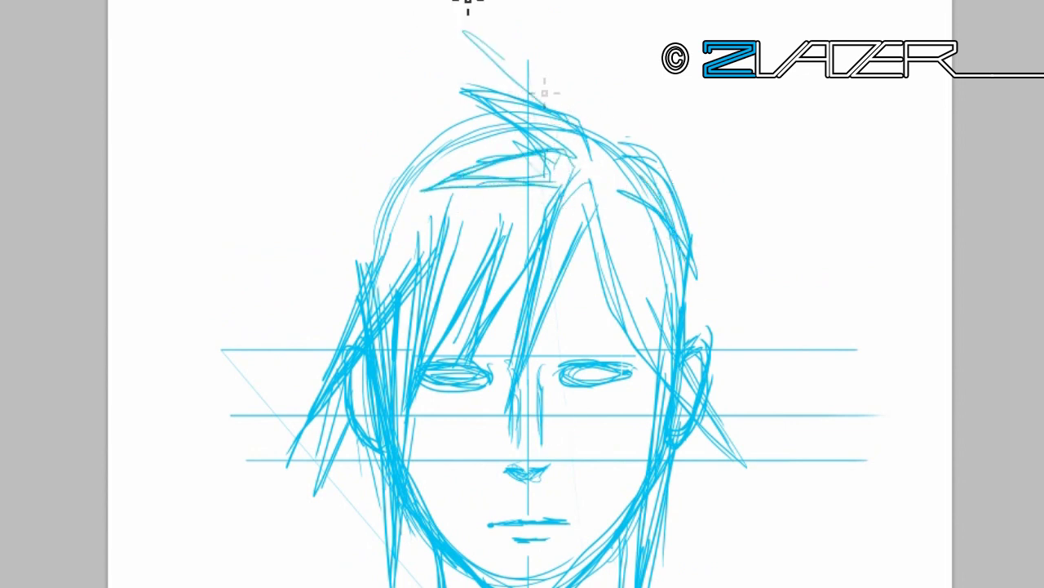
left_click_drag(467, 5, 539, 83)
left_click_drag(404, 2, 432, 122)
left_click_drag(407, 1, 445, 110)
mouse_move(462, 8)
left_mouse_down()
mouse_move(567, 115)
mouse_move(630, 118)
mouse_move(684, 176)
left_mouse_up()
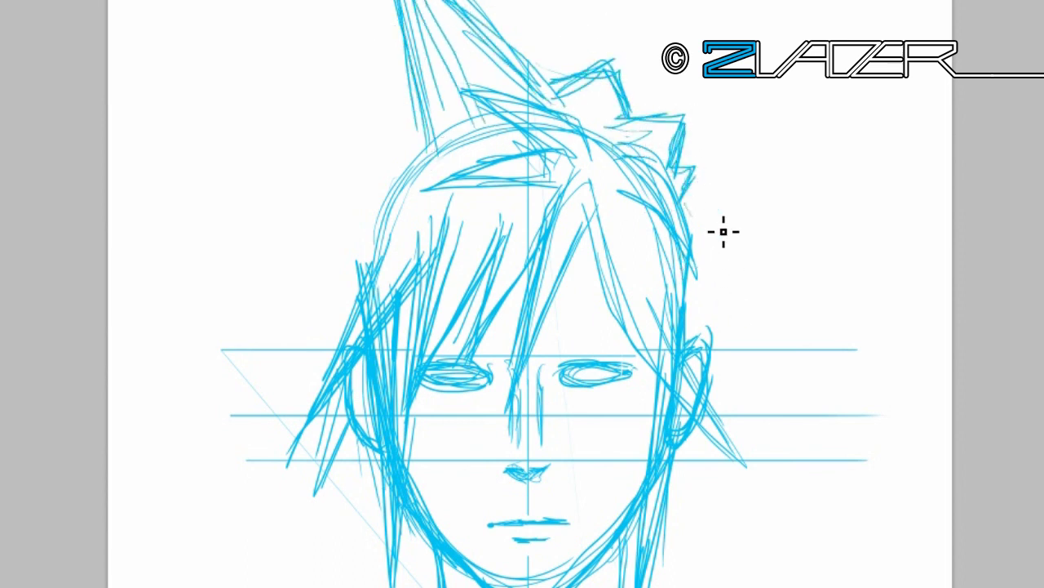
Draw jagged spikes flaring out on the right and left sides of the head
left_click_drag(692, 214, 702, 287)
mouse_move(441, 151)
left_mouse_down()
mouse_move(289, 151)
mouse_move(278, 167)
left_mouse_up()
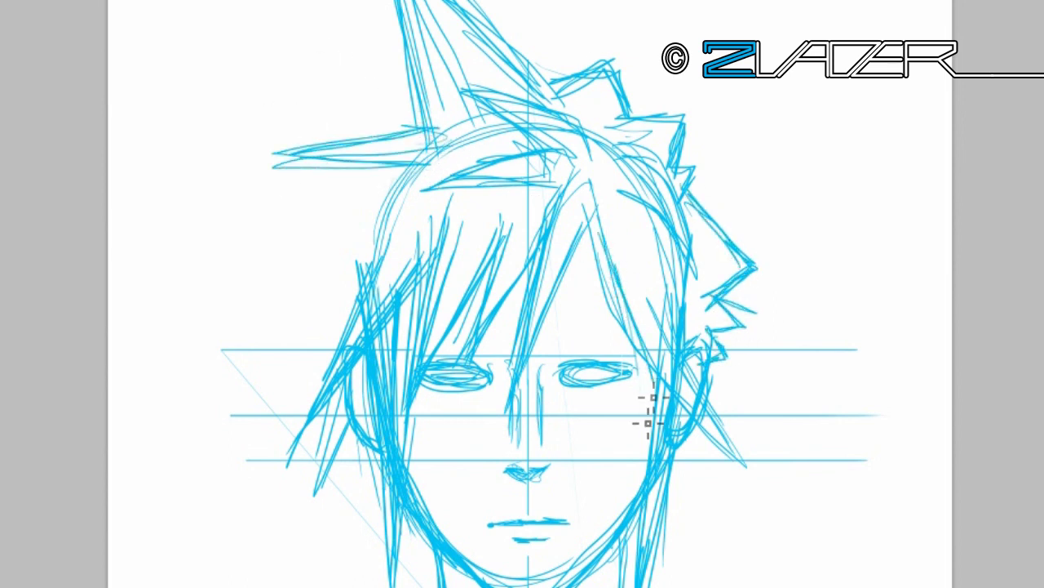
left_click_drag(648, 423, 626, 275)
mouse_move(391, 179)
left_mouse_down()
mouse_move(366, 236)
mouse_move(255, 191)
left_mouse_up()
left_click_drag(342, 222, 365, 251)
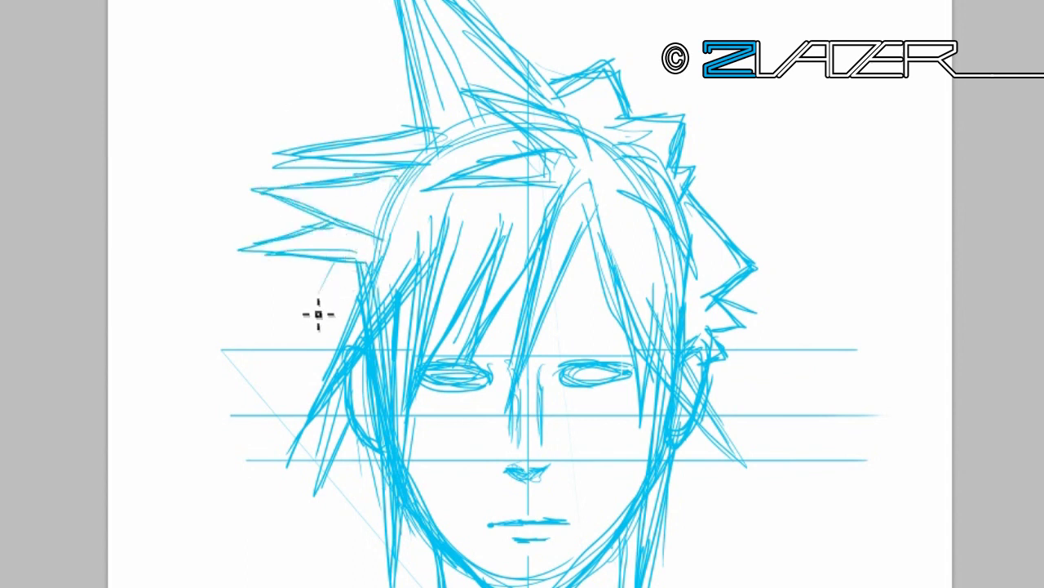
left_click_drag(318, 313, 357, 354)
left_click_drag(359, 302, 314, 363)
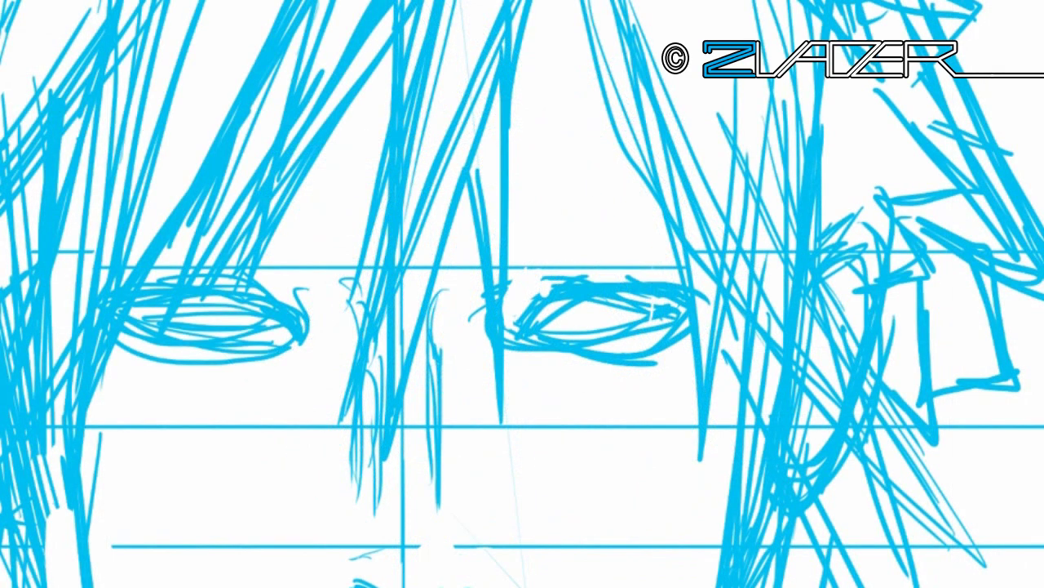
Thicken the right eye's lids and add its eyebrow, iris and pupil
mouse_move(563, 298)
left_mouse_down()
mouse_move(513, 326)
mouse_move(538, 334)
left_mouse_up()
mouse_move(653, 294)
left_mouse_down()
mouse_move(522, 342)
mouse_move(623, 357)
left_mouse_up()
left_click_drag(552, 282, 674, 264)
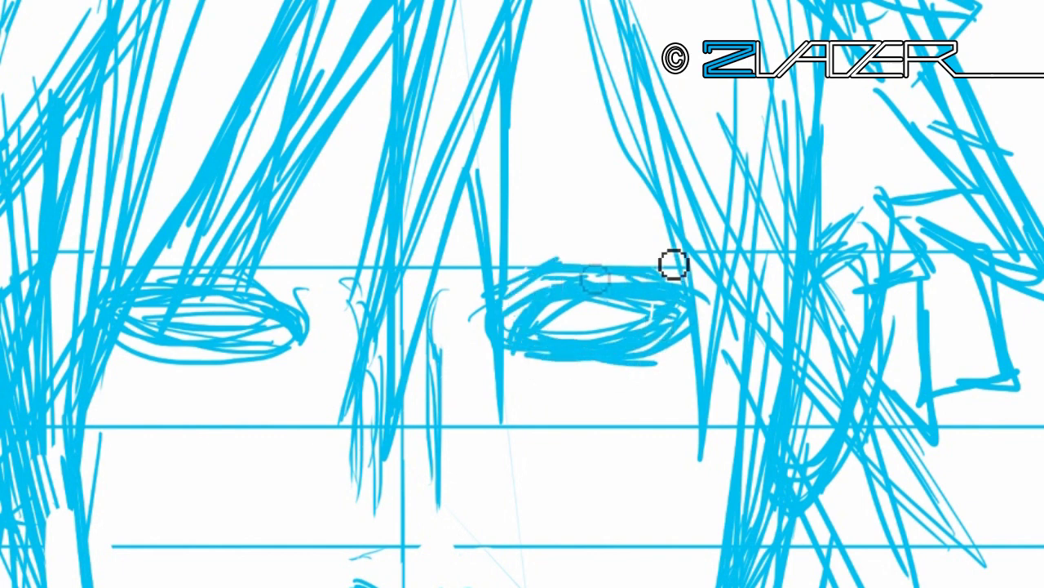
mouse_move(490, 247)
left_mouse_down()
mouse_move(563, 250)
mouse_move(490, 265)
mouse_move(685, 218)
left_mouse_up()
left_click_drag(510, 263, 694, 221)
left_click_drag(567, 312, 627, 350)
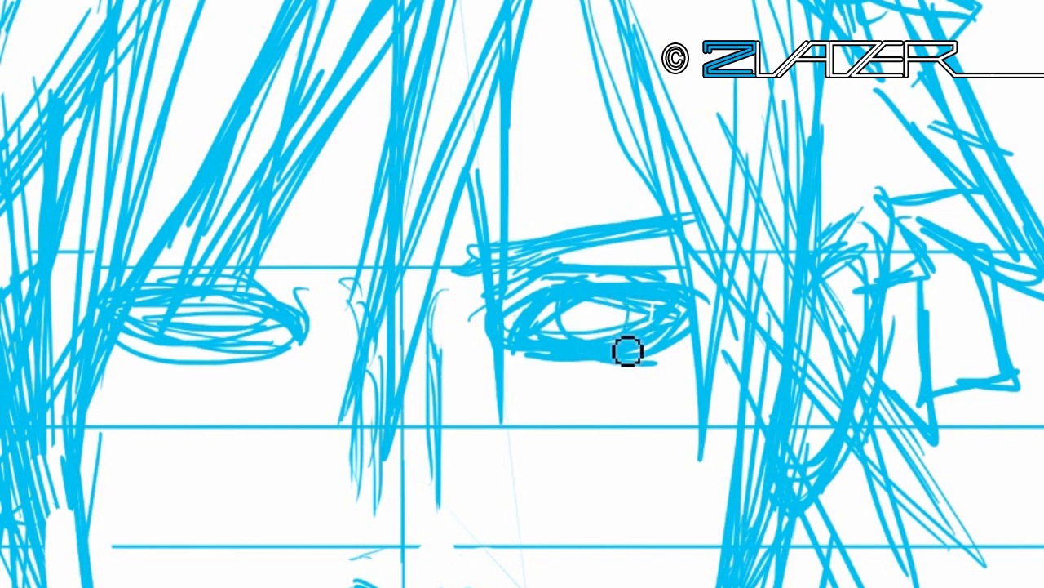
mouse_move(627, 291)
left_mouse_down()
mouse_move(601, 334)
mouse_move(664, 338)
mouse_move(650, 299)
mouse_move(529, 307)
left_mouse_up()
Redraw the left eye's lids and mirror the drawing horizontally
mouse_move(147, 282)
left_mouse_down()
mouse_move(179, 299)
mouse_move(285, 315)
left_mouse_up()
mouse_move(114, 335)
left_mouse_down()
mouse_move(266, 350)
mouse_move(294, 333)
mouse_move(324, 277)
mouse_move(163, 244)
mouse_move(348, 259)
mouse_move(177, 314)
left_mouse_up()
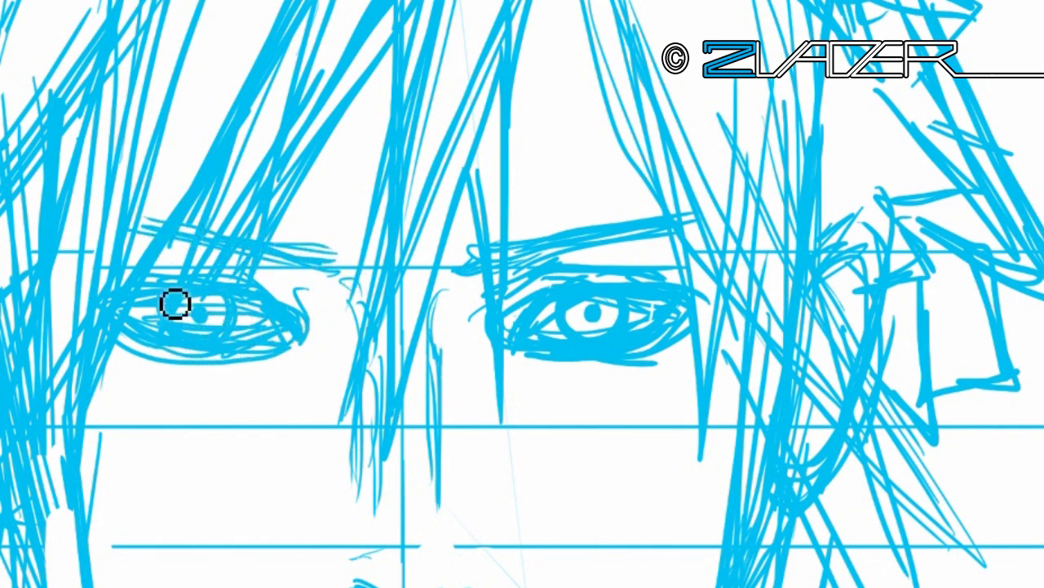
left_click(375, 440)
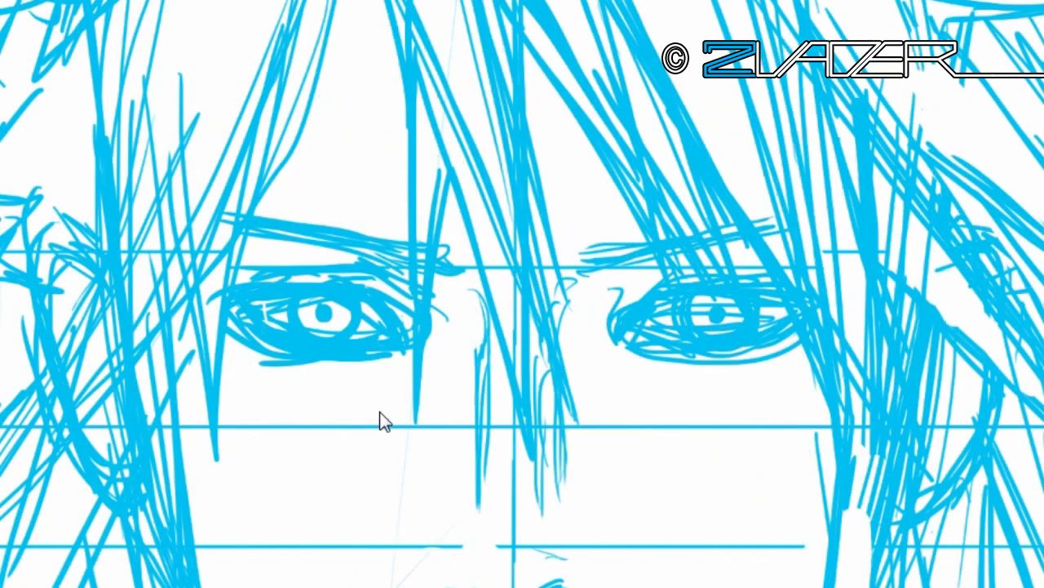
Erase stray strokes around the right eye, then zoom in on the eyes
mouse_move(620, 335)
left_mouse_down()
mouse_move(648, 299)
mouse_move(771, 339)
left_mouse_up()
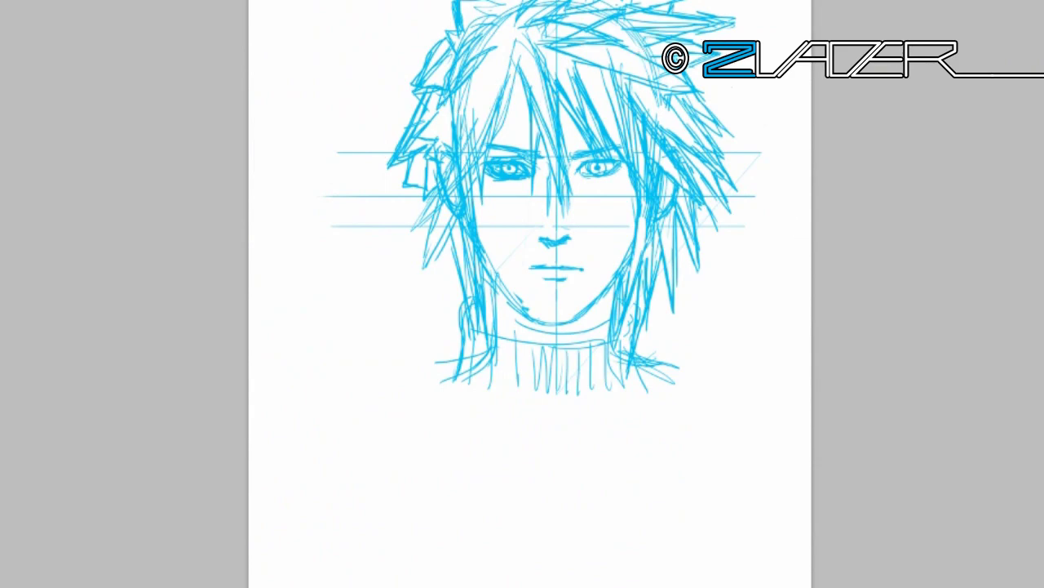
left_click(634, 103)
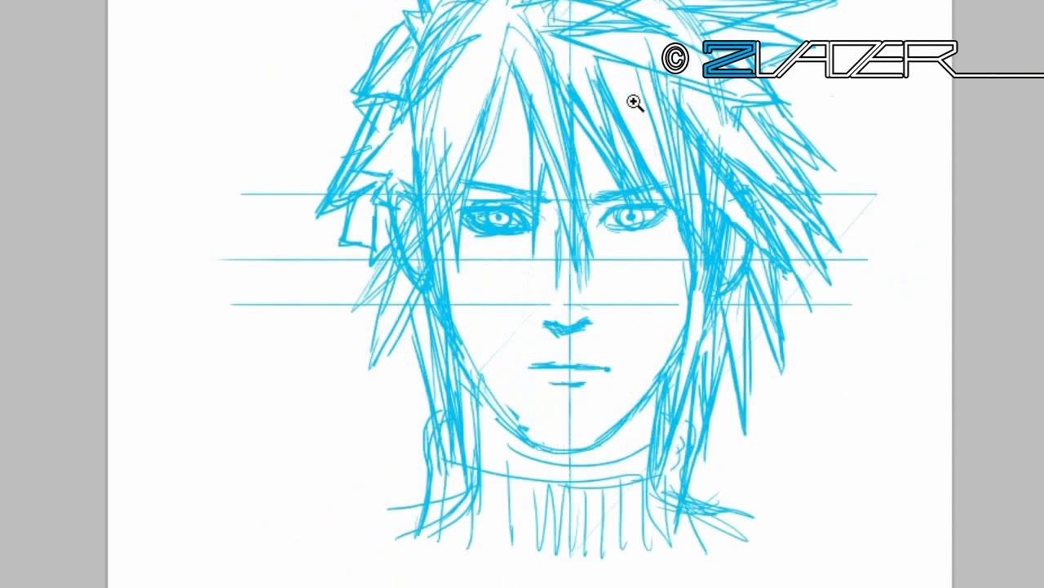
Place two horizontal guides across the face at eye level, toggling View > Snap
left_click_drag(620, 4, 636, 311)
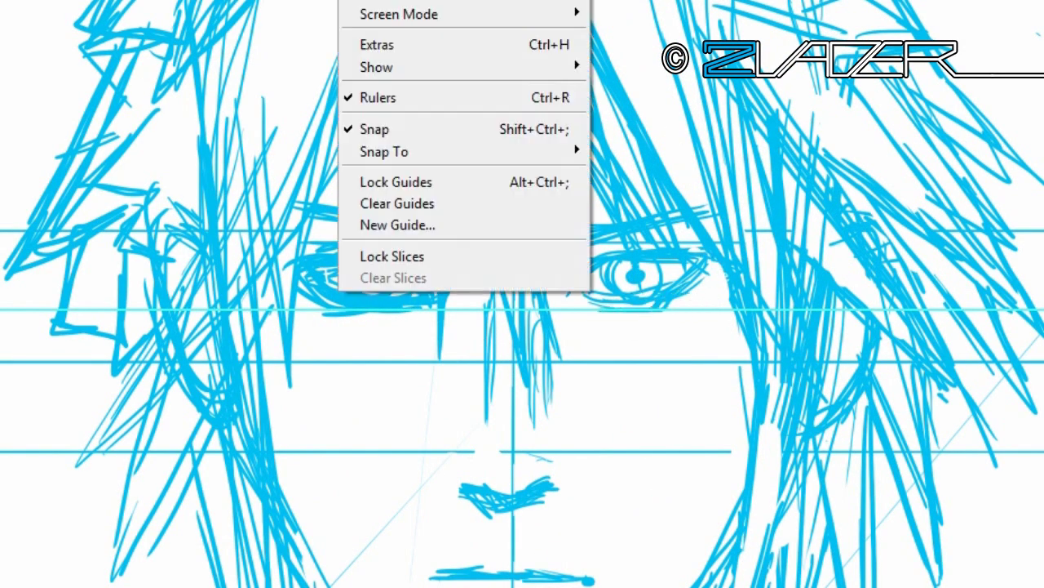
mouse_move(377, 67)
left_click(543, 131)
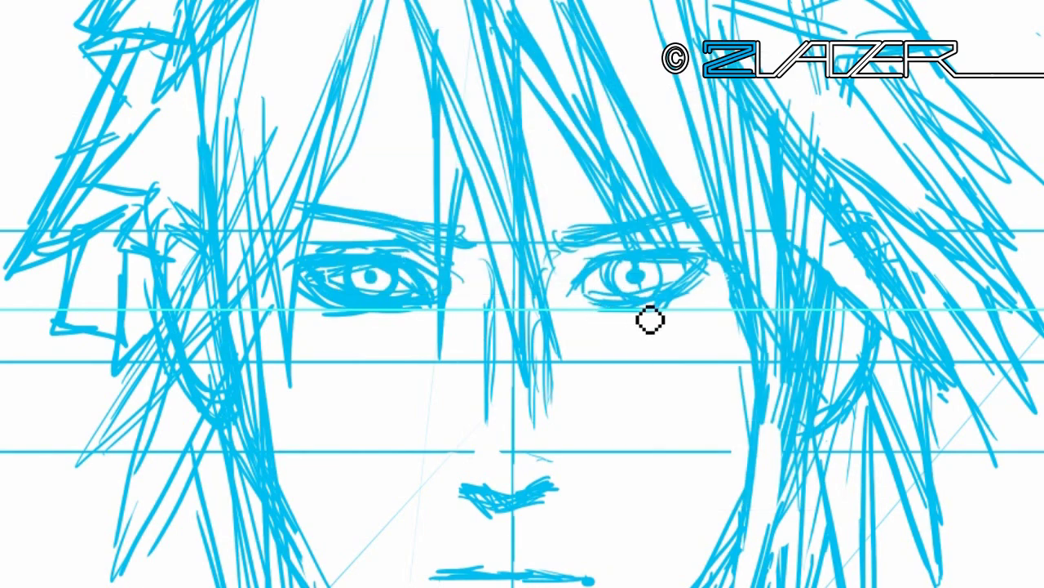
left_click_drag(555, 4, 563, 258)
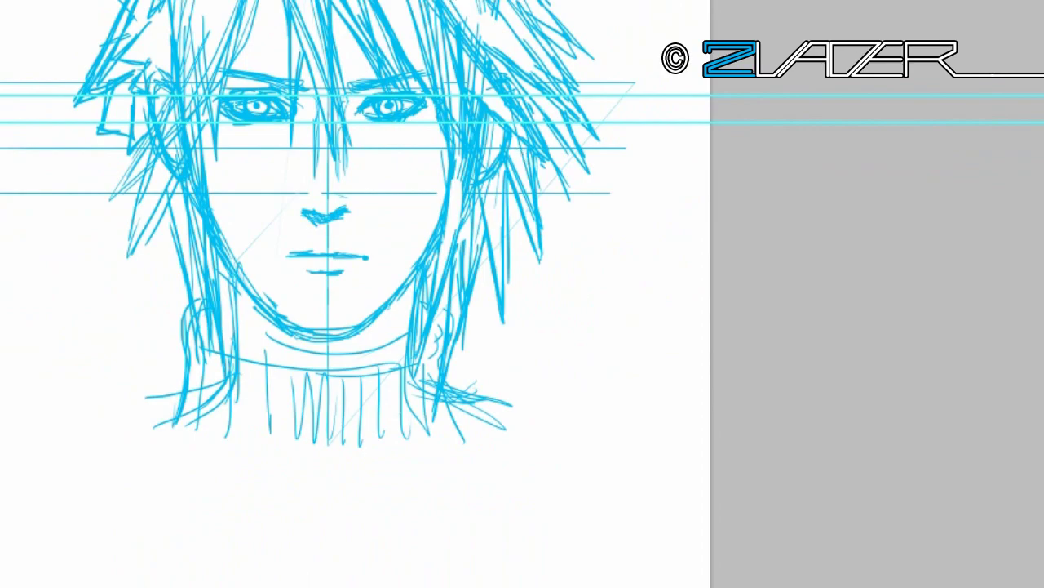
Flip the sketch horizontally and zoom in on the eyes and nose
left_click(349, 415)
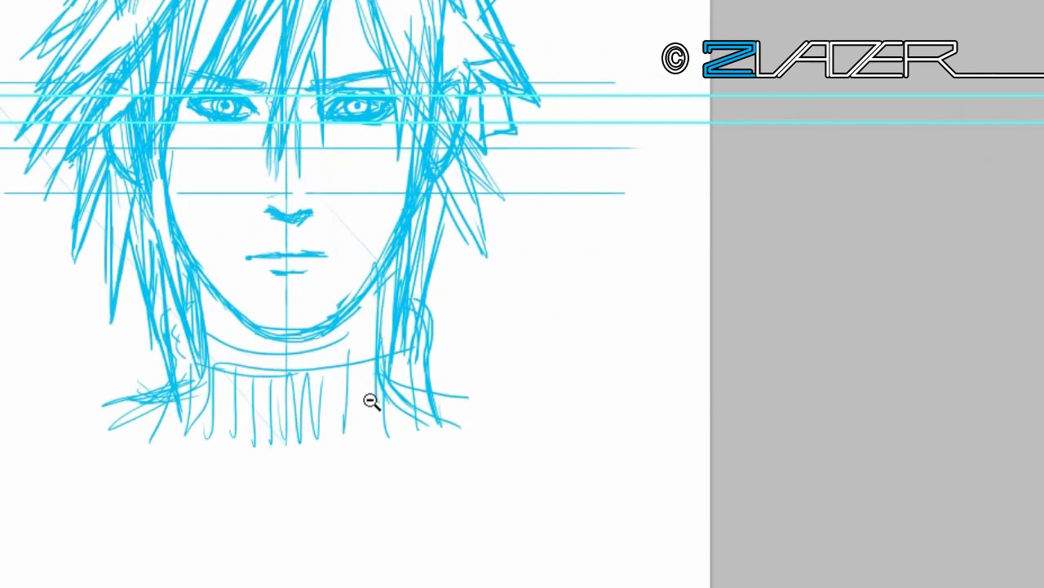
left_click(319, 63)
left_click(147, 57)
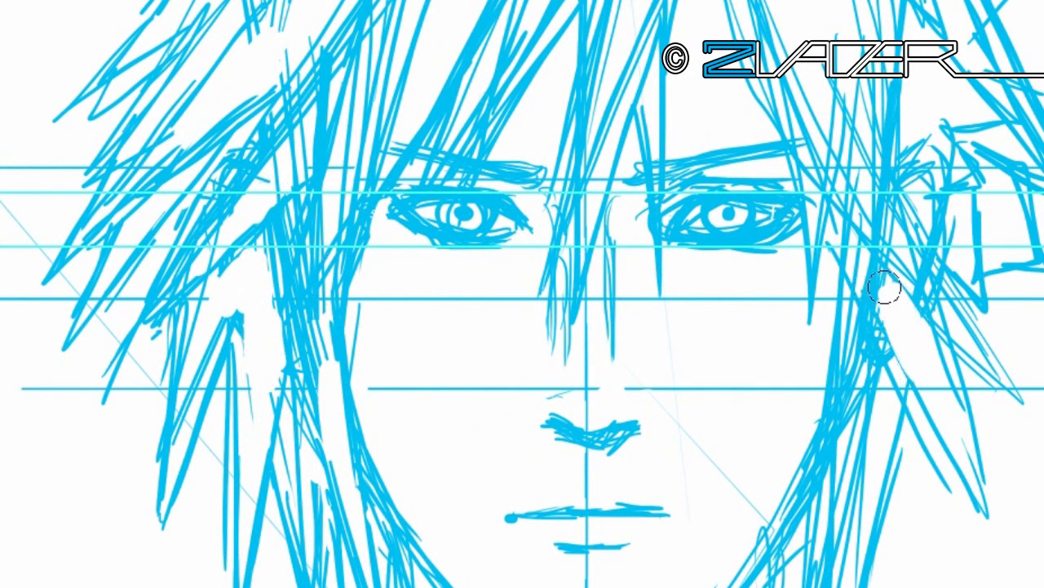
Redraw the right-side blue hair lines, then ink black strands between the eyes and down the right
left_click_drag(900, 259, 919, 221)
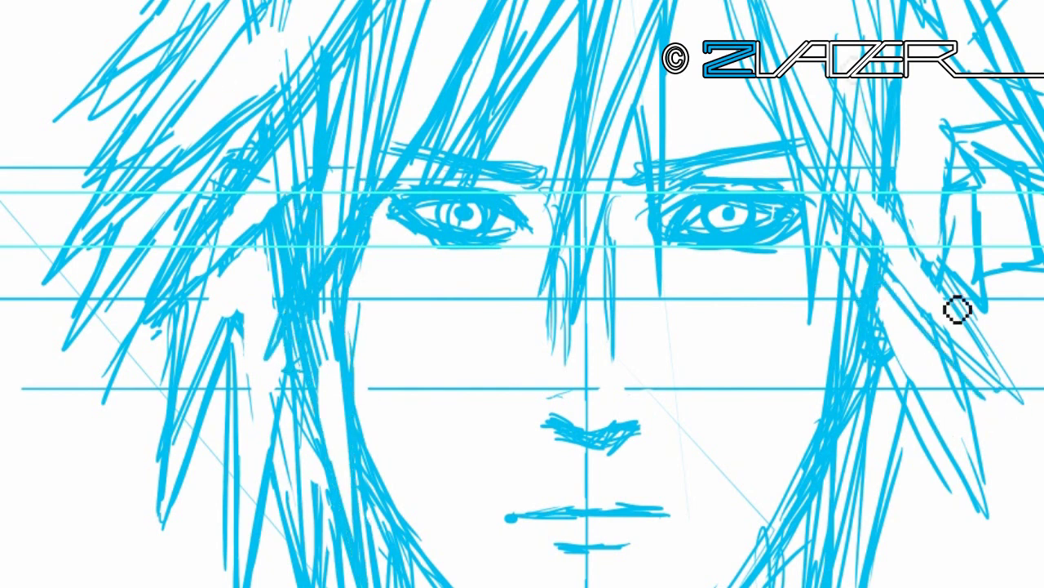
left_click_drag(913, 338, 975, 490)
mouse_move(963, 326)
left_mouse_down()
mouse_move(990, 499)
mouse_move(1004, 513)
left_mouse_up()
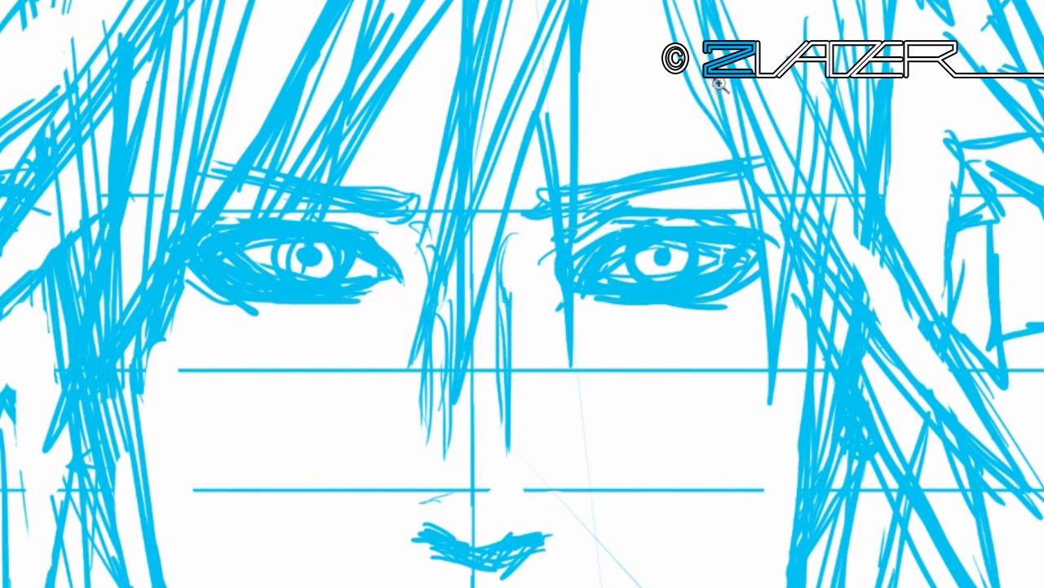
mouse_move(553, 129)
left_mouse_down()
mouse_move(469, 389)
mouse_move(492, 275)
mouse_move(578, 327)
mouse_move(645, 75)
left_mouse_up()
mouse_move(677, 5)
left_mouse_down()
mouse_move(805, 292)
mouse_move(920, 401)
left_mouse_up()
Ink a long strand down the right side and long hair strands over the left side
key("ctrl+z")
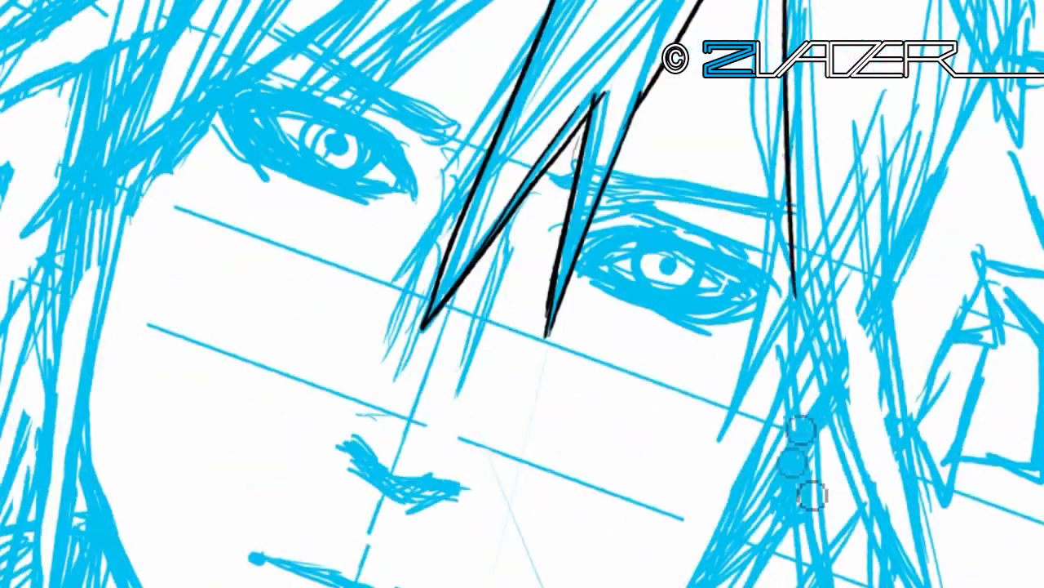
left_click_drag(772, 0, 804, 583)
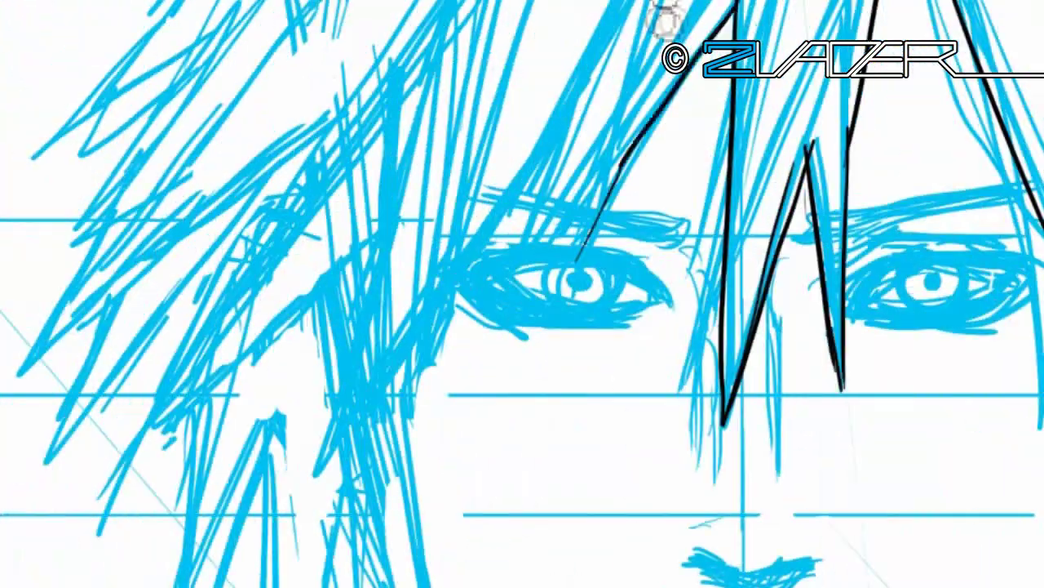
left_click_drag(638, 4, 569, 265)
left_click_drag(444, 0, 315, 478)
left_click_drag(653, 0, 285, 555)
left_click_drag(350, 95, 117, 443)
left_click_drag(375, 237, 102, 473)
left_click_drag(373, 326, 373, 114)
left_click_drag(423, 142, 314, 566)
left_click_drag(330, 288, 293, 586)
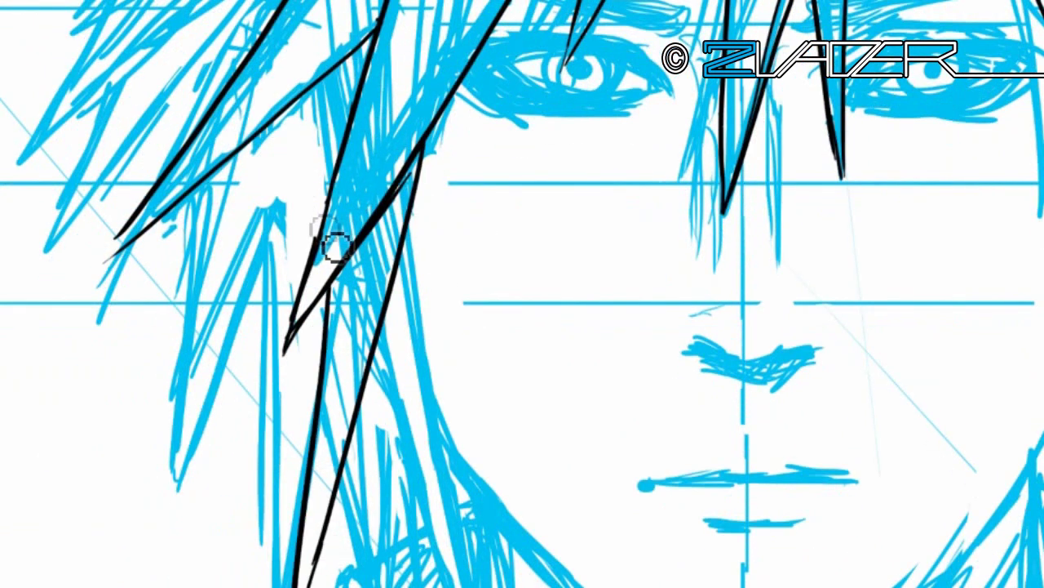
Undo two bad left strokes and re-ink the hair strands down the left side
key("ctrl+z")
key("ctrl+z")
left_click_drag(412, 160, 373, 534)
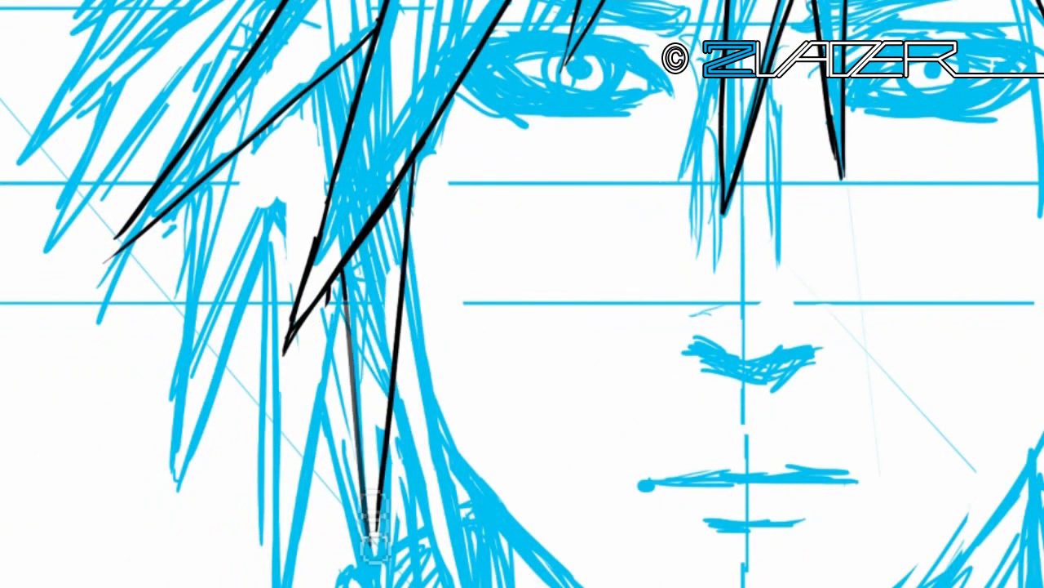
scroll(380, 256, "down", 3)
left_click_drag(320, 253, 408, 583)
left_click_drag(399, 253, 432, 584)
left_click_drag(413, 13, 489, 563)
left_click_drag(273, 4, 284, 433)
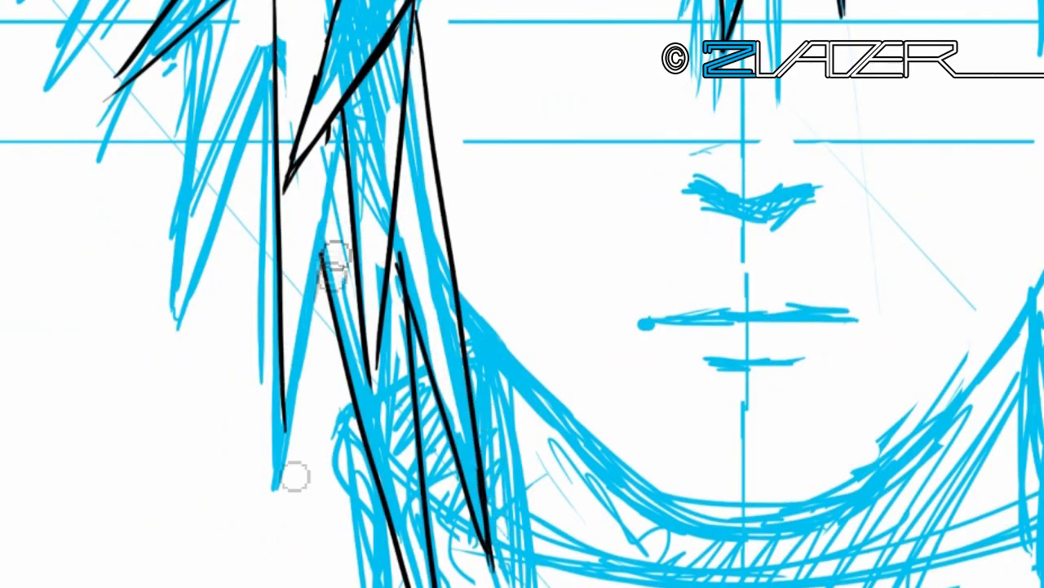
left_click_drag(319, 325, 282, 481)
left_click_drag(239, 2, 204, 51)
left_click_drag(281, 17, 198, 319)
scroll(703, 443, "up", 5)
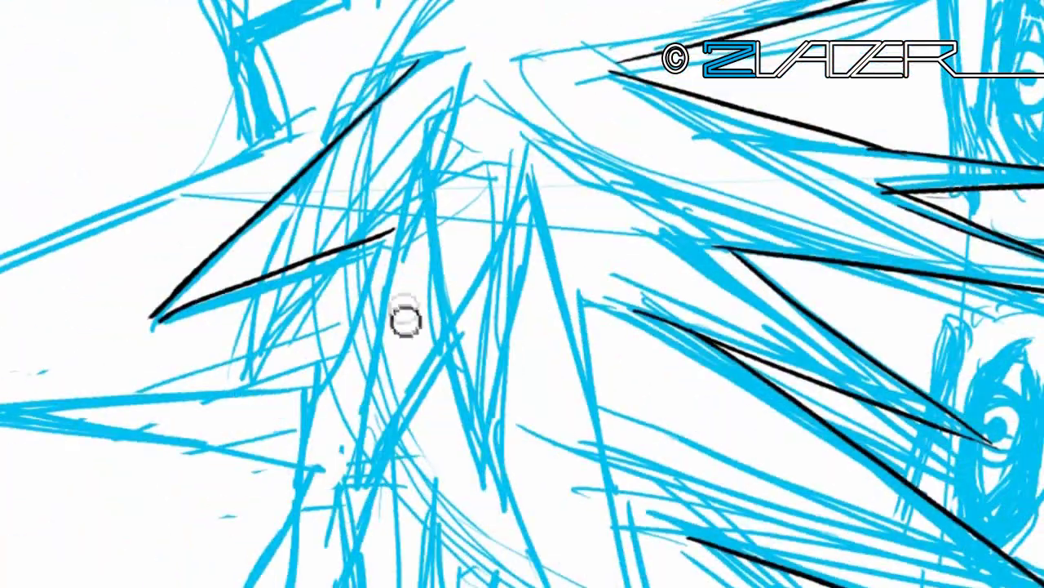
Ink an upper hair strand and the spiky tips at the top of the hair
left_click_drag(419, 169, 347, 531)
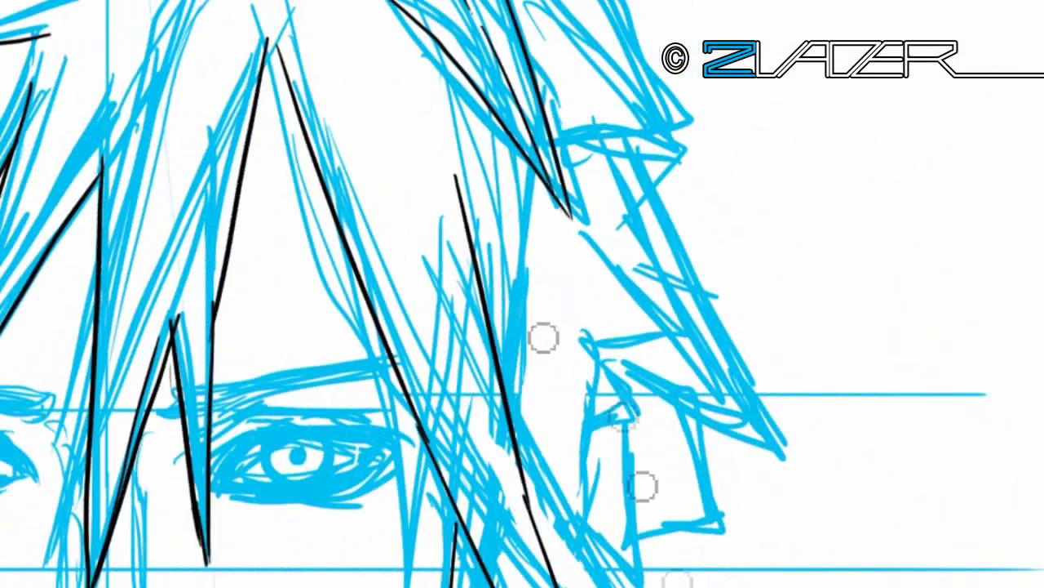
left_click_drag(543, 493, 648, 576)
left_click_drag(628, 384, 633, 563)
left_click_drag(684, 399, 703, 535)
left_click_drag(635, 526, 731, 516)
left_click_drag(612, 366, 767, 433)
left_click_drag(608, 134, 771, 449)
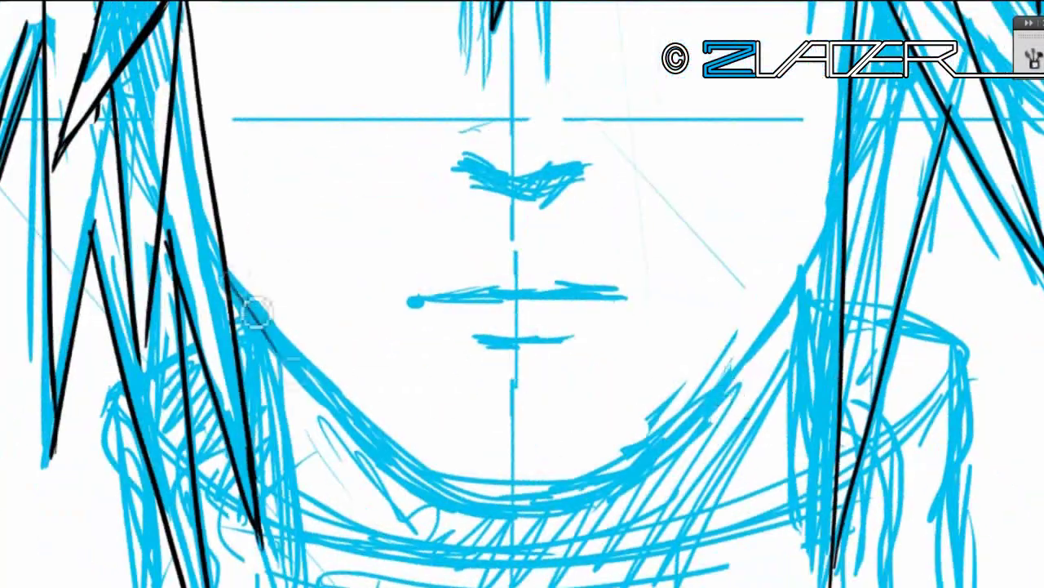
Ink the jawline left to right, redoing the first stroke, and rotate the view to follow the curve
left_click_drag(229, 279, 506, 510)
key("ctrl+z")
left_click_drag(232, 289, 506, 510)
mouse_move(837, 233)
left_mouse_down()
mouse_move(571, 506)
mouse_move(621, 473)
left_mouse_up()
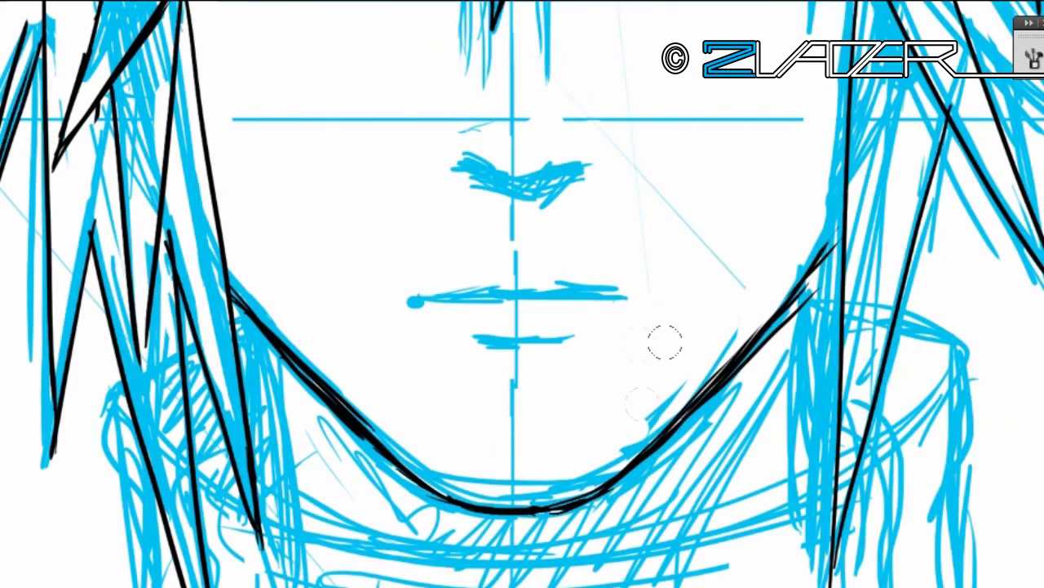
left_click_drag(424, 461, 563, 538)
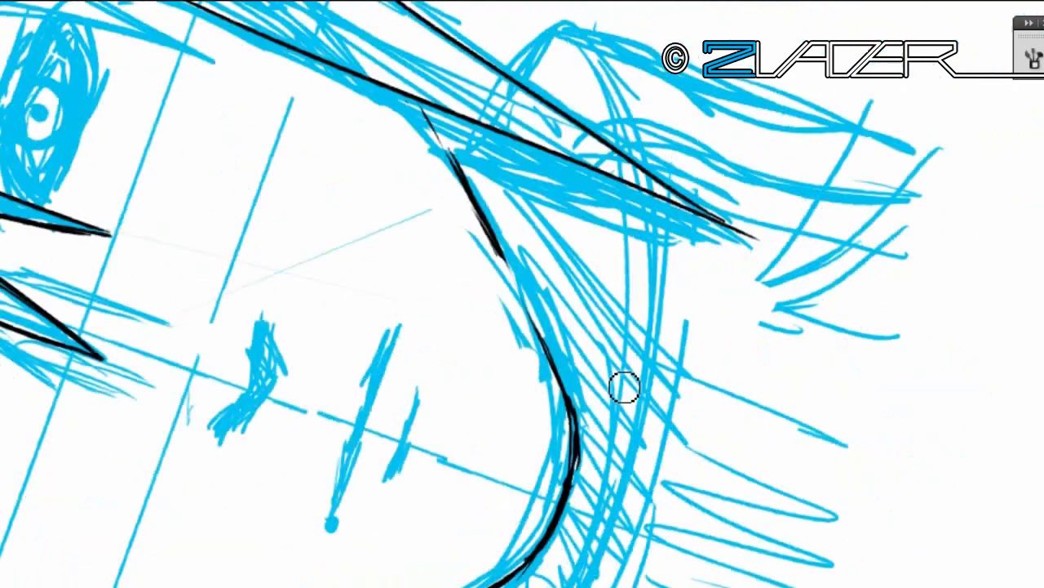
left_click_drag(580, 449, 555, 93)
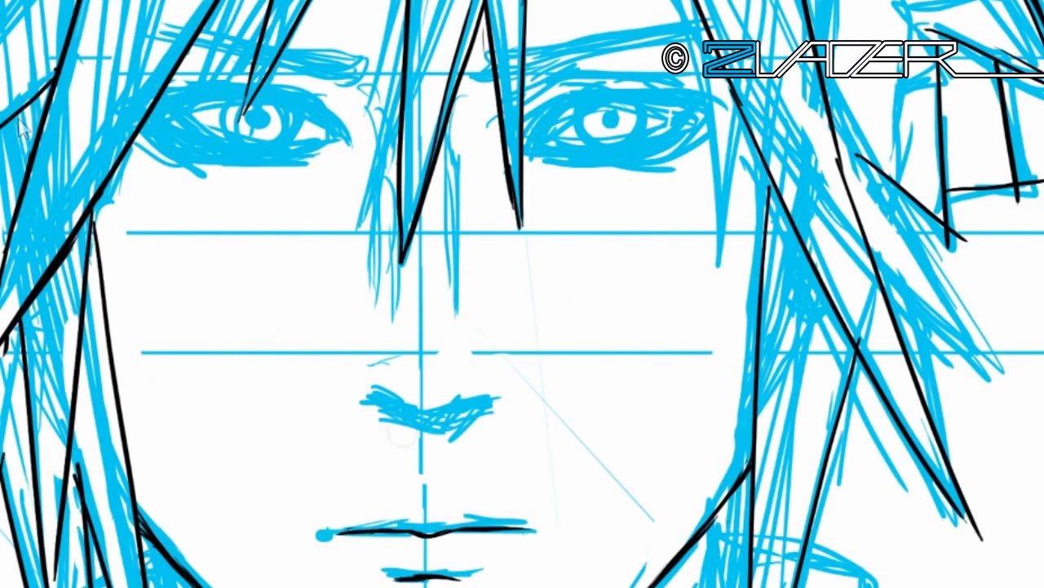
Hatch under the nose and ink the first eye's lids, iris and solid black pupil
left_click_drag(372, 418, 473, 431)
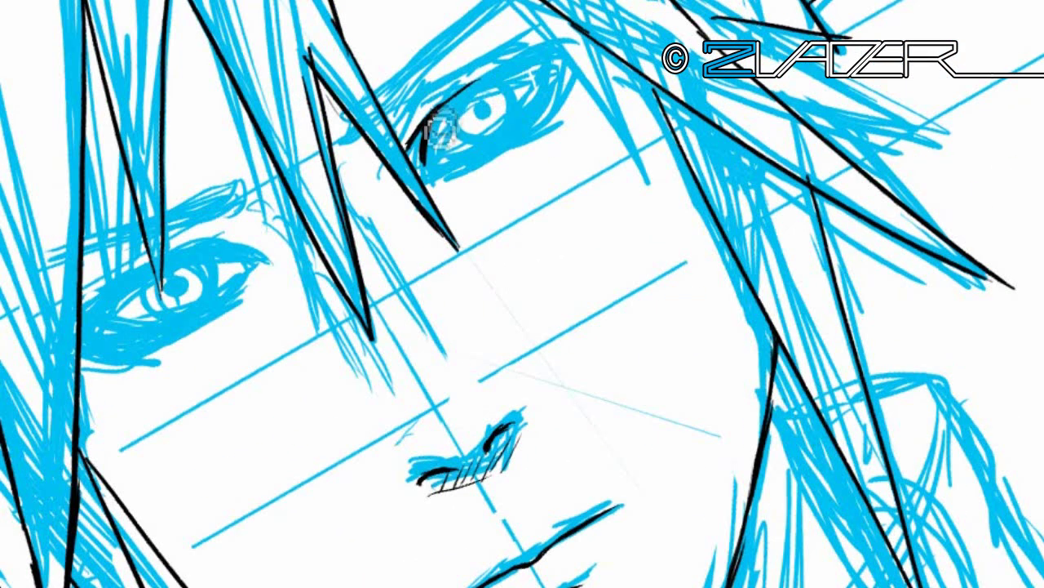
mouse_move(425, 134)
left_mouse_down()
mouse_move(563, 55)
mouse_move(431, 180)
mouse_move(572, 98)
left_mouse_up()
mouse_move(457, 179)
left_mouse_down()
mouse_move(571, 98)
mouse_move(653, 106)
left_mouse_up()
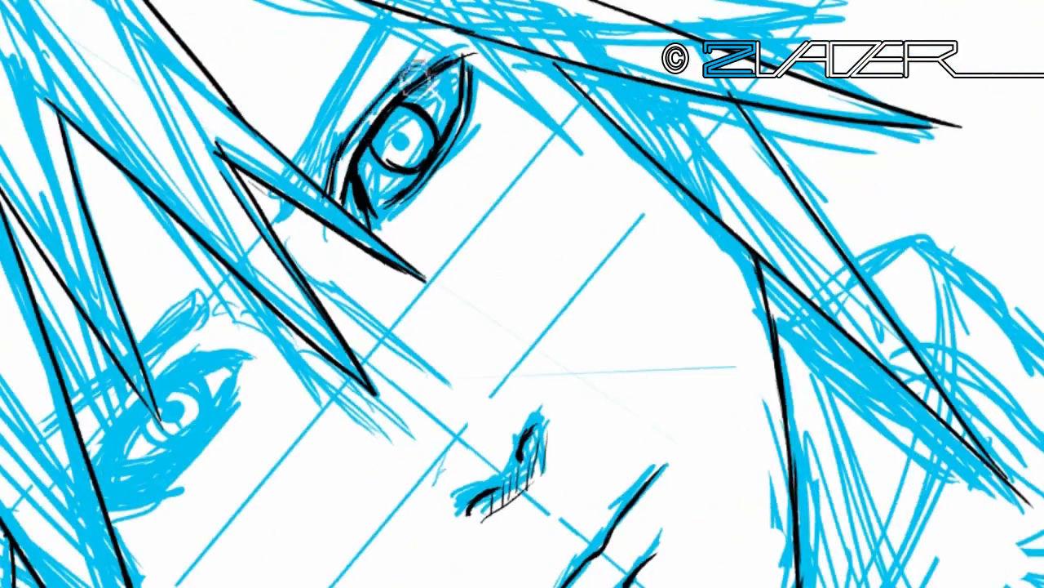
left_click_drag(383, 123, 412, 140)
left_click_drag(359, 98, 395, 163)
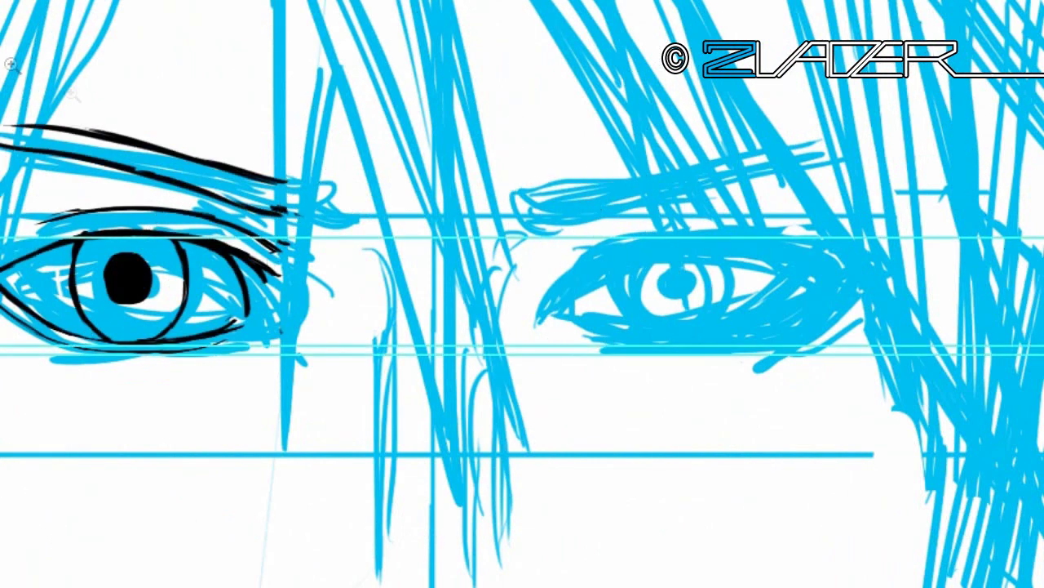
Ink the second eye's lids, iris, black pupil and outer edge line
left_click_drag(608, 244, 567, 314)
left_click_drag(581, 326, 732, 349)
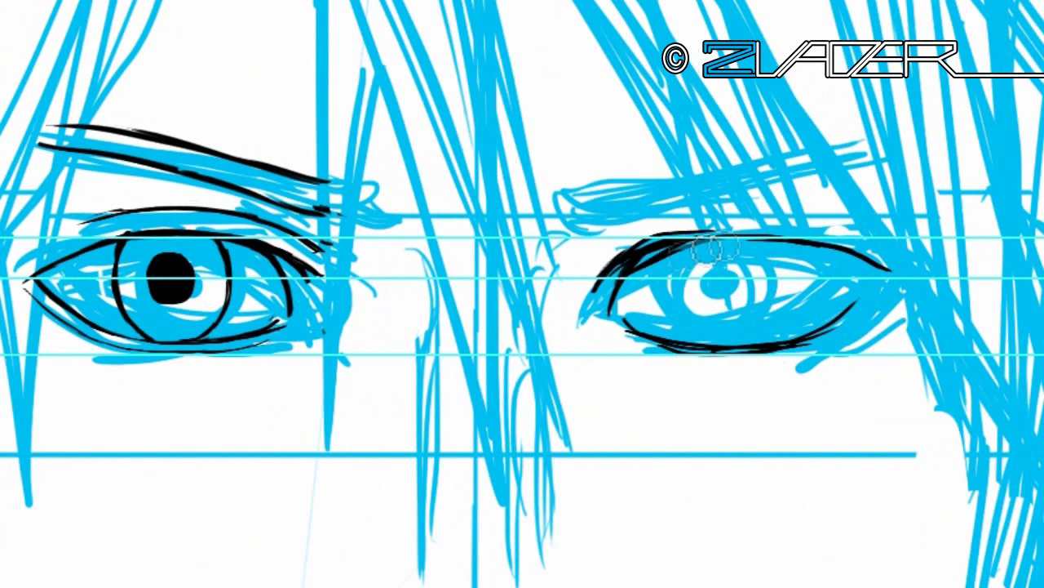
left_click_drag(669, 241, 889, 273)
left_click_drag(692, 236, 681, 347)
left_click_drag(793, 243, 787, 359)
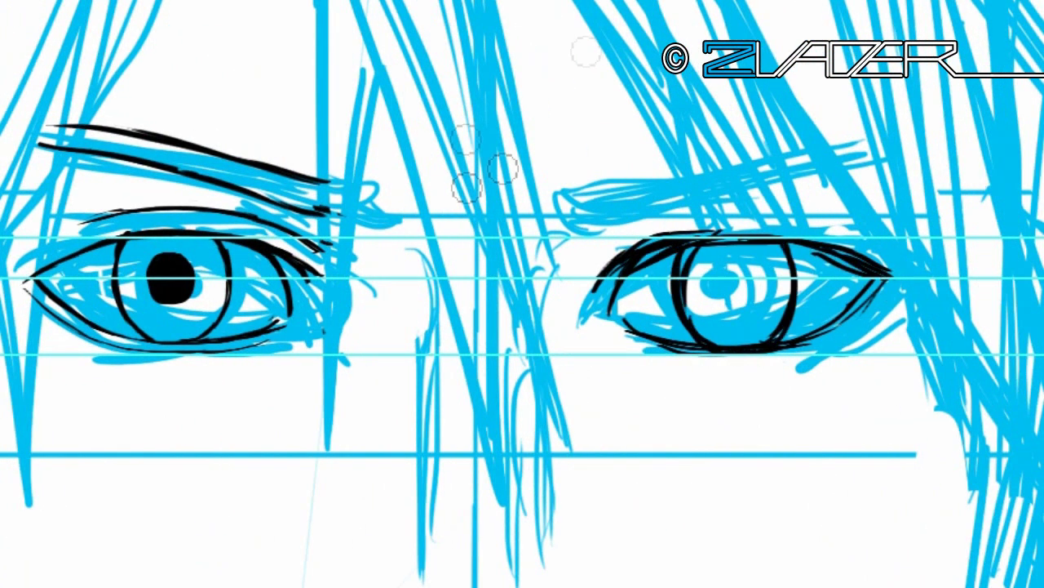
left_click_drag(751, 285, 738, 284)
left_click_drag(636, 233, 832, 235)
left_click_drag(653, 253, 710, 342)
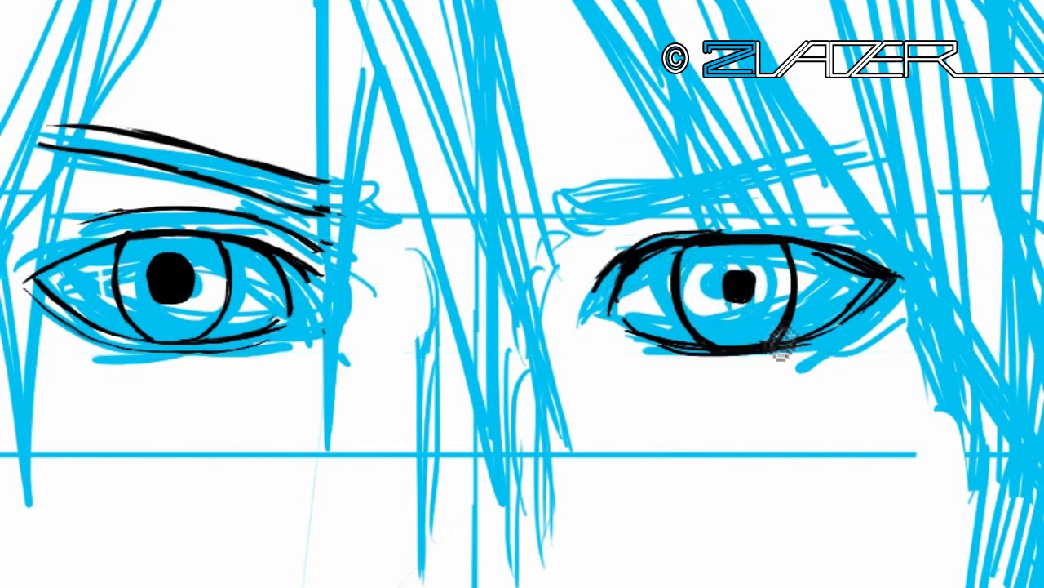
mouse_move(391, 139)
left_mouse_down()
mouse_move(385, 199)
mouse_move(401, 12)
left_mouse_up()
Rotate the view, reset it upright, and ink the eyebrow above the eye
left_click_drag(506, 135, 502, 69)
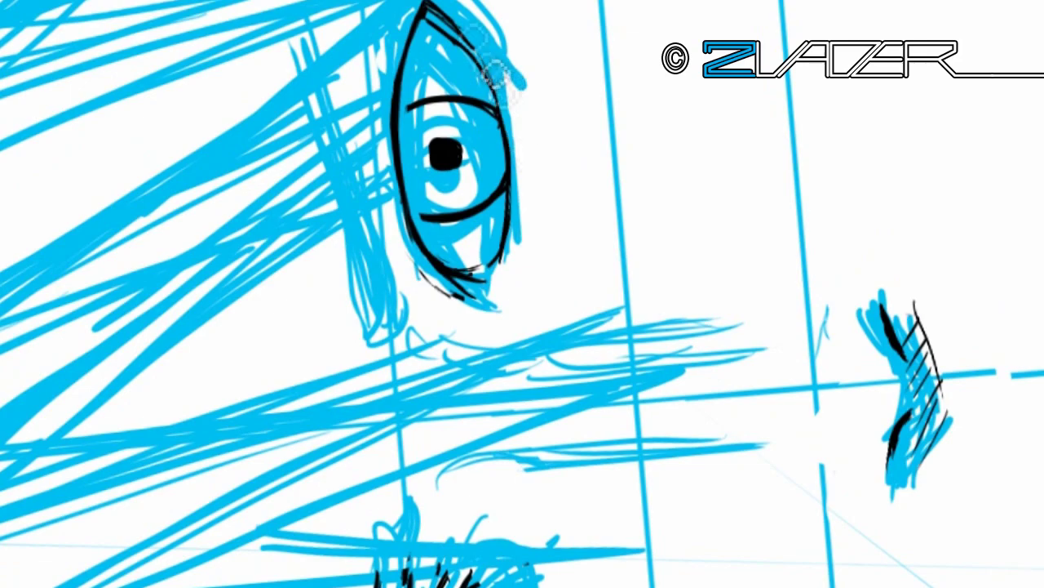
key("Home")
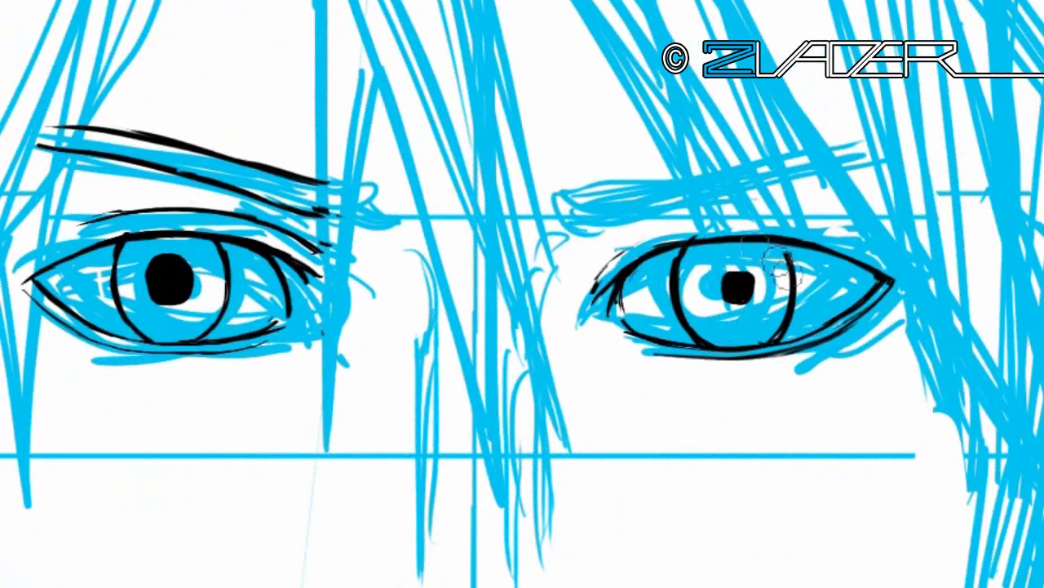
left_click_drag(579, 204, 857, 163)
Finish the eyebrow, flip the drawing horizontally, add extra face strokes, and reset the view
left_click_drag(652, 187, 881, 147)
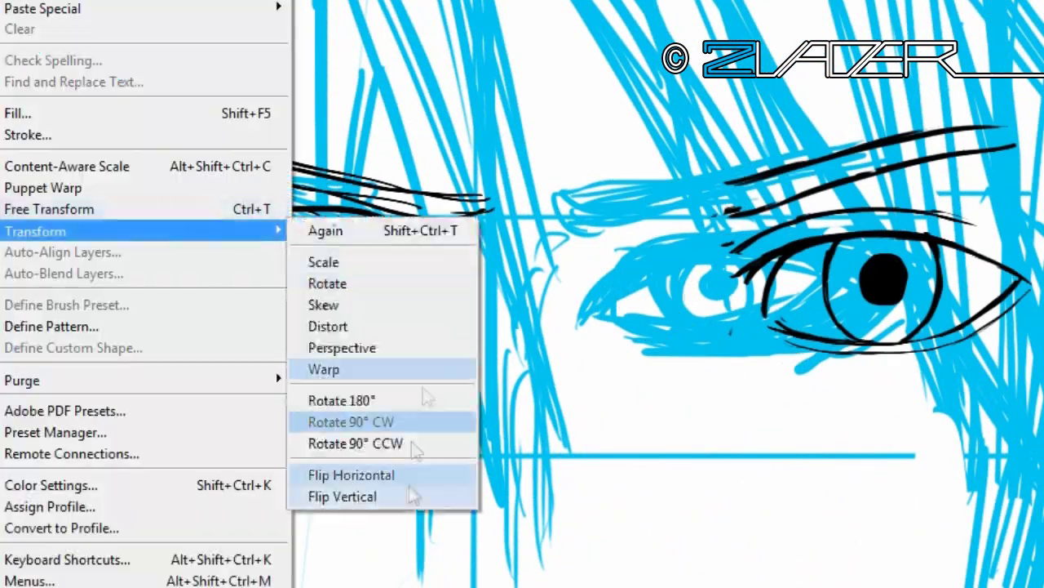
left_click(350, 473)
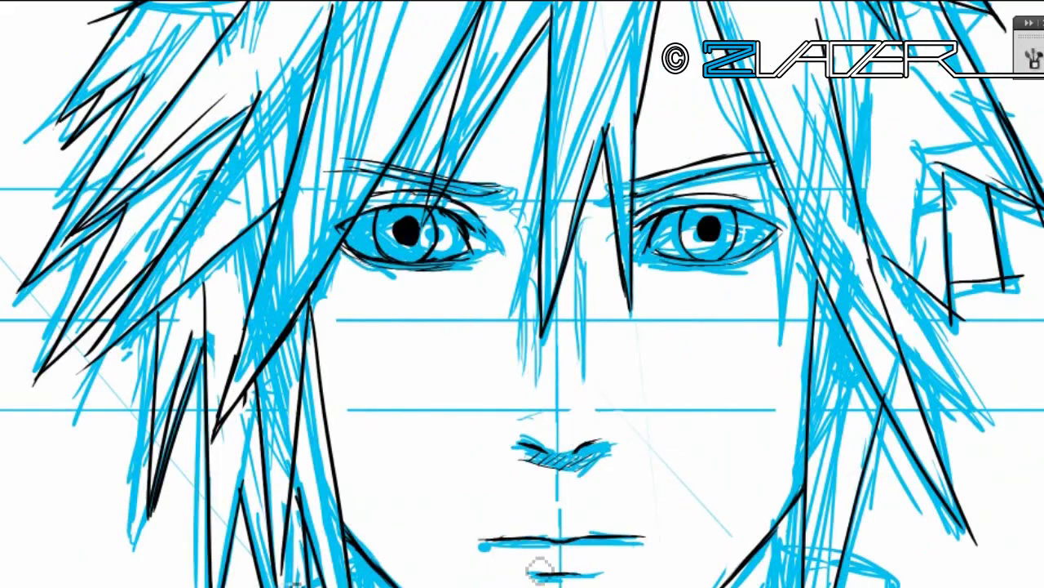
left_click_drag(383, 572, 700, 419)
left_click_drag(824, 367, 779, 531)
key("Home")
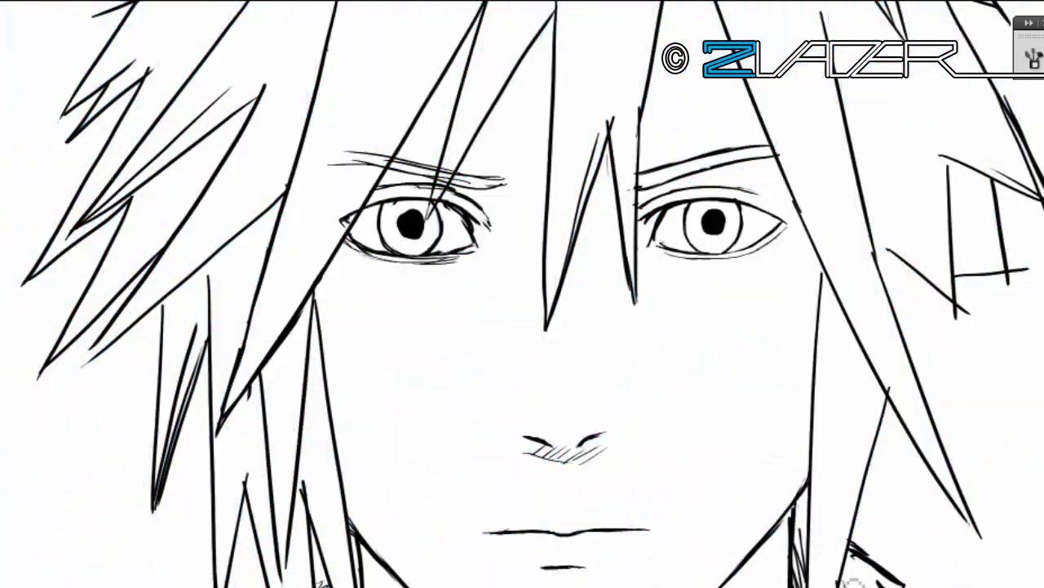
scroll(319, 479, "up", 3)
scroll(320, 479, "up", 2)
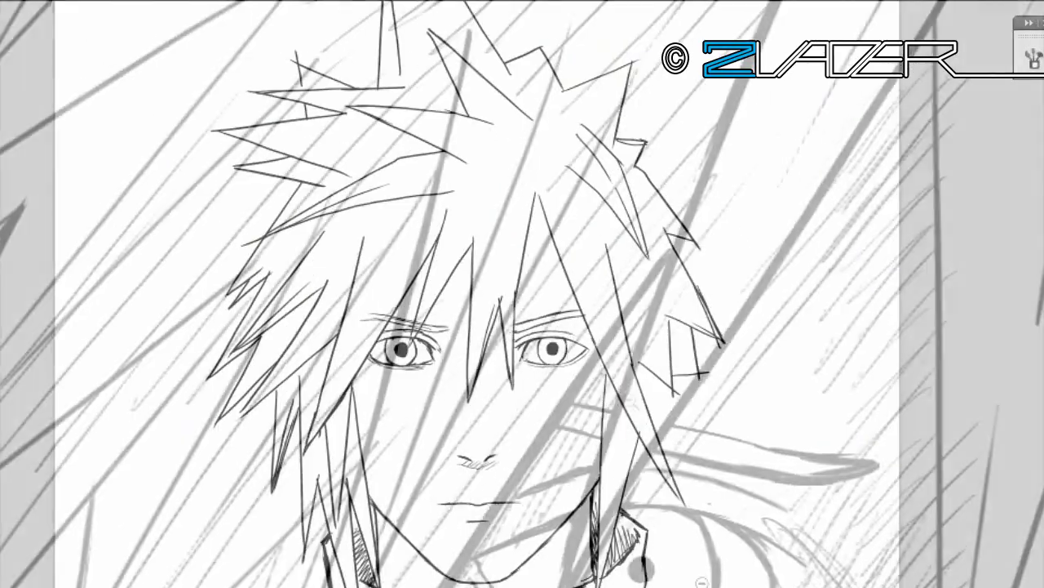